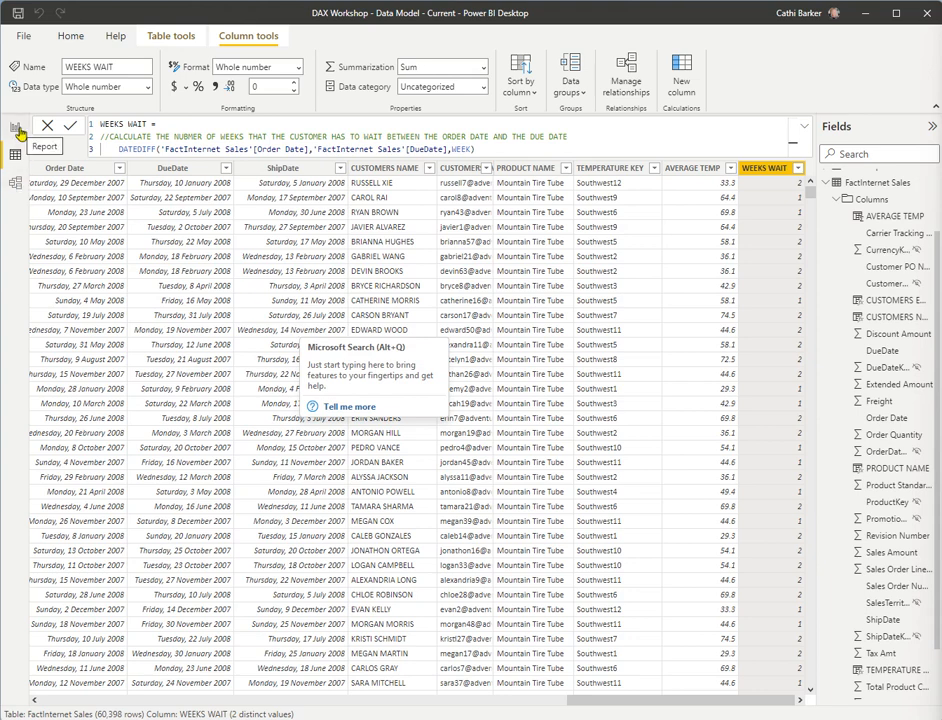
# Step: Switch to the report view and collapse every expanded table in the field list
pyautogui.click(16, 127)
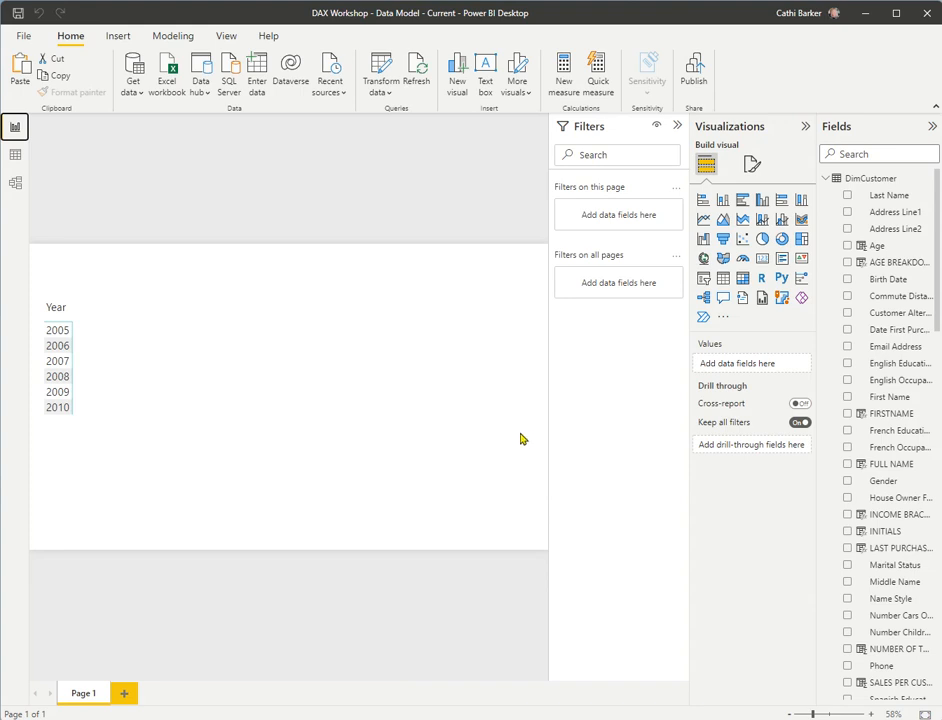
pyautogui.click(826, 178)
pyautogui.click(826, 197)
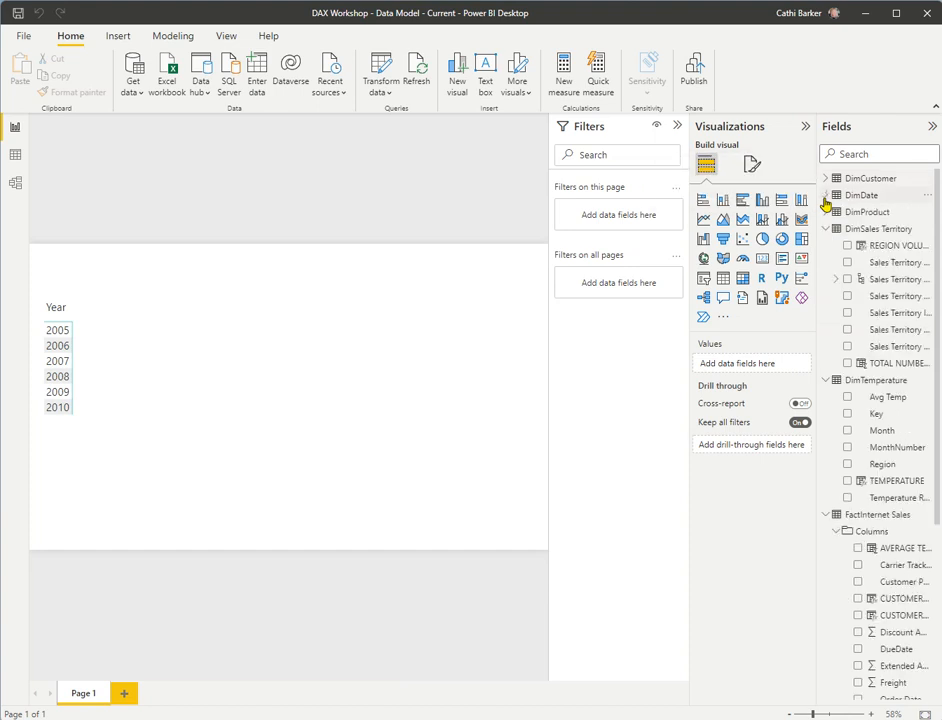
pyautogui.click(827, 229)
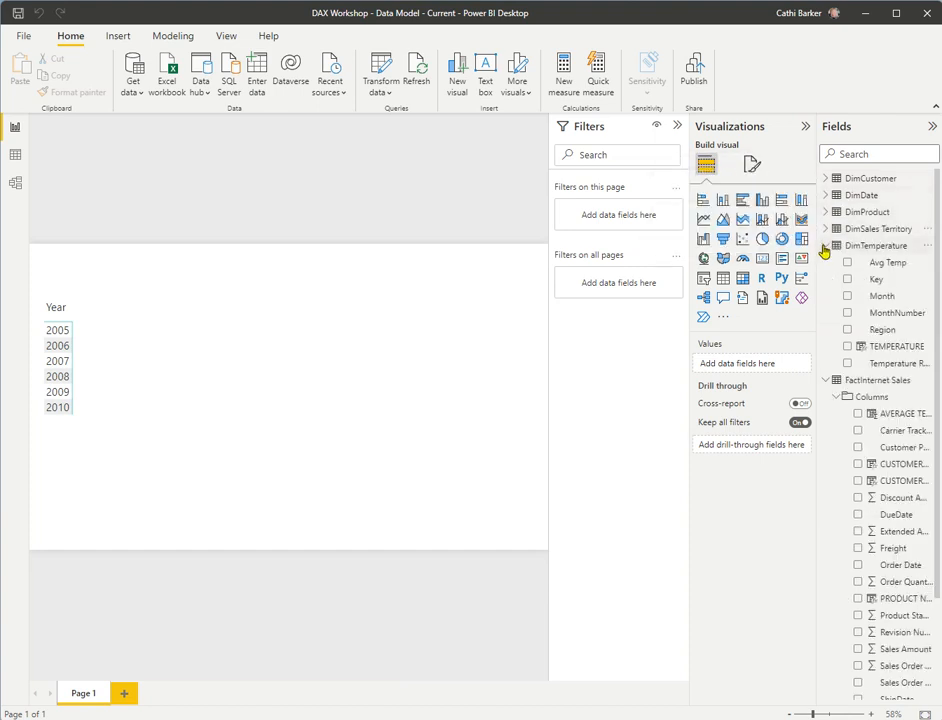
pyautogui.click(826, 246)
pyautogui.click(826, 263)
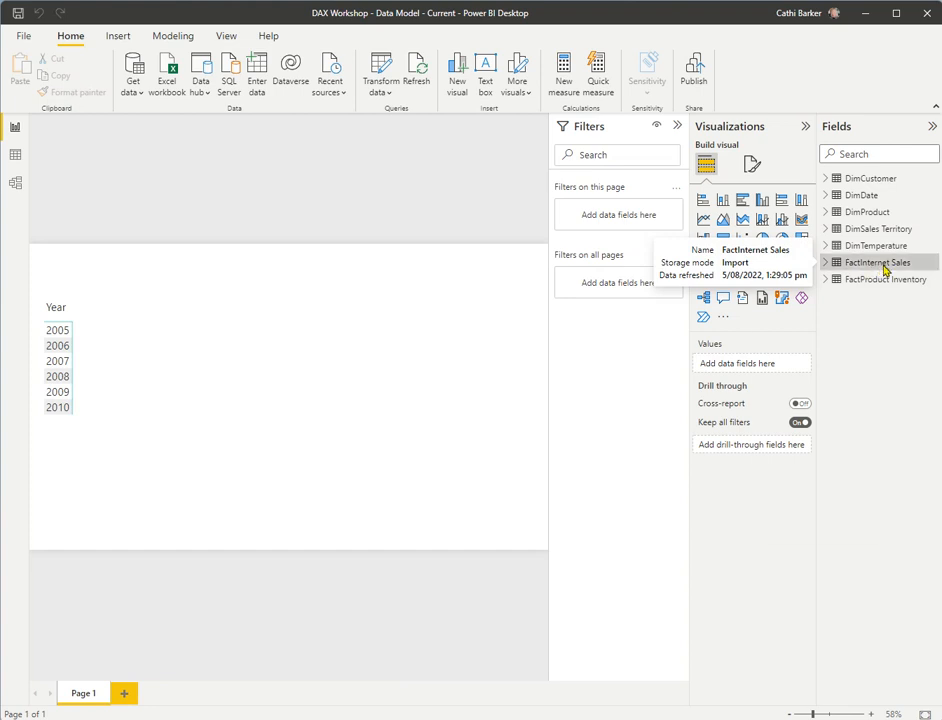
# Step: Create a measure in the FactInternet Sales table: Total Sales = SUM('FactInternet Sales'[Sales Amount])
pyautogui.rightClick(884, 270)
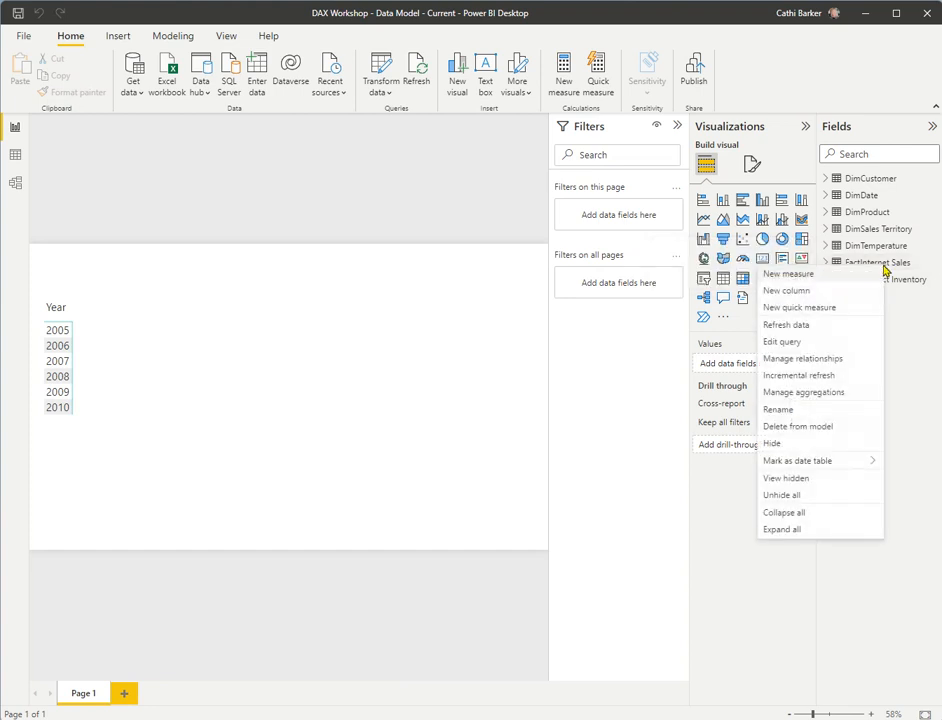
pyautogui.click(815, 279)
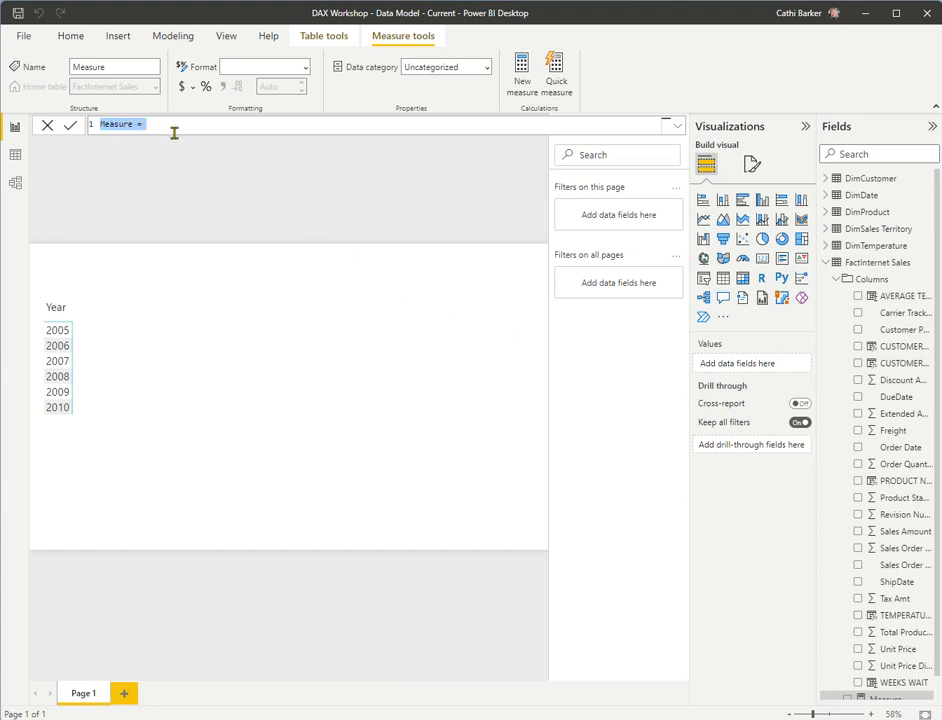
pyautogui.write('Total Sales=SUM(')
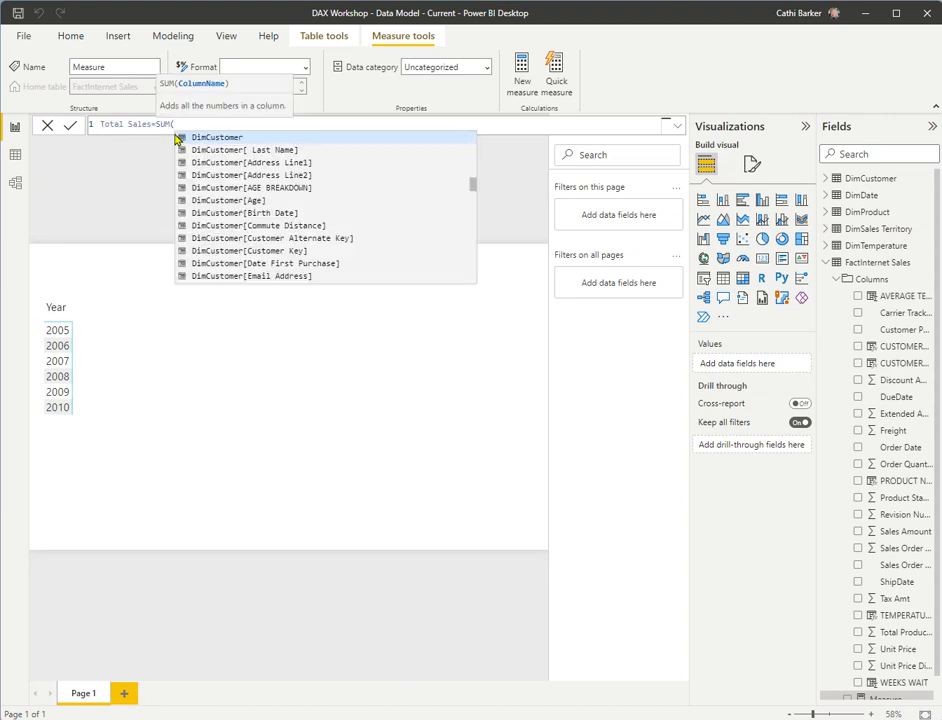
pyautogui.write("'")
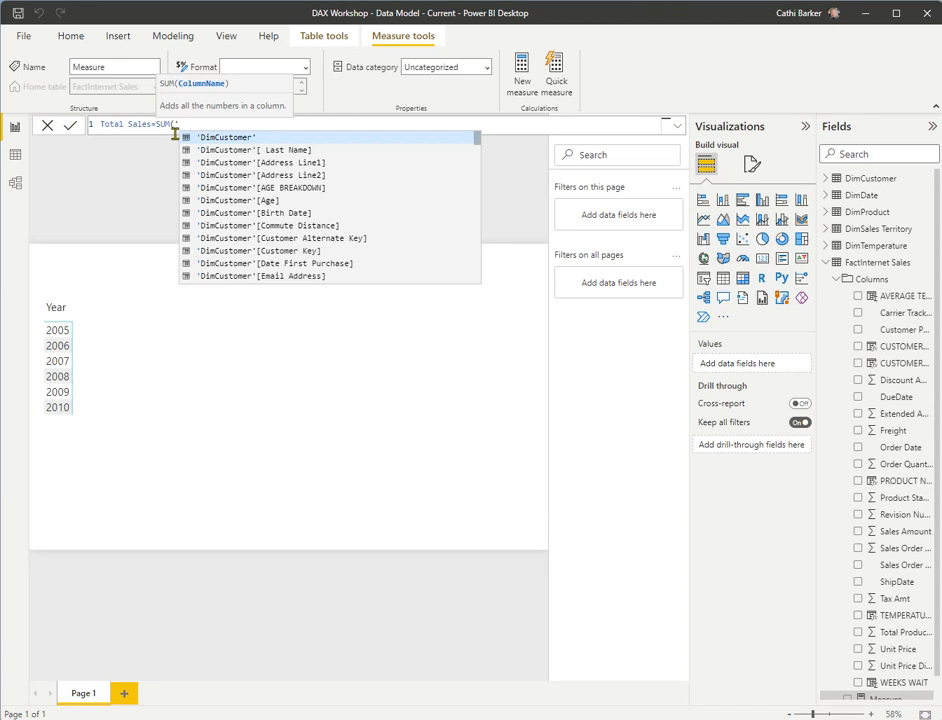
pyautogui.write('sales')
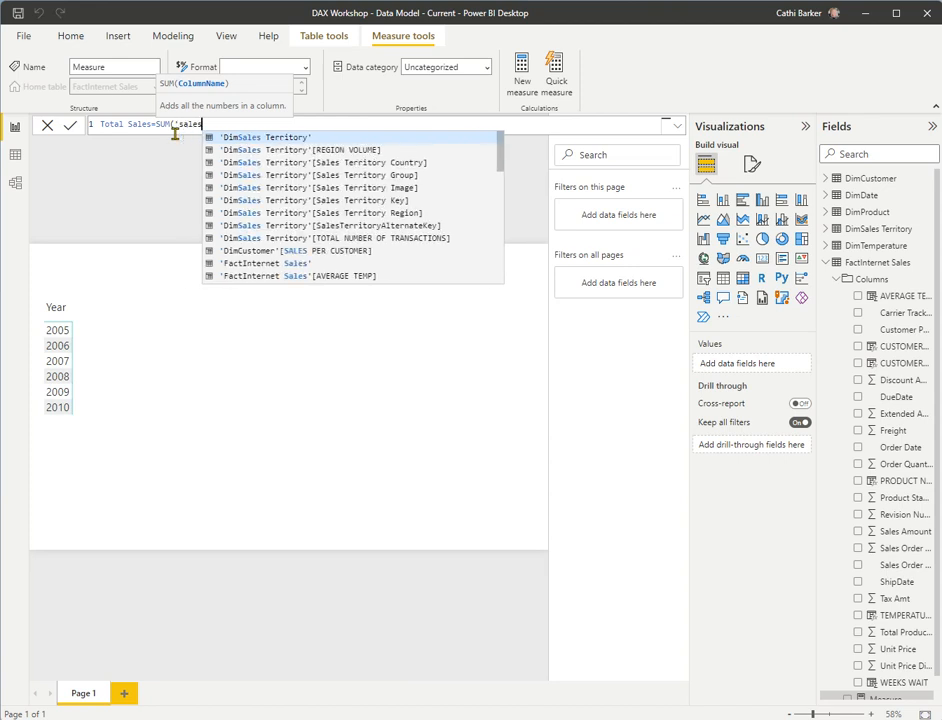
pyautogui.write(' am')
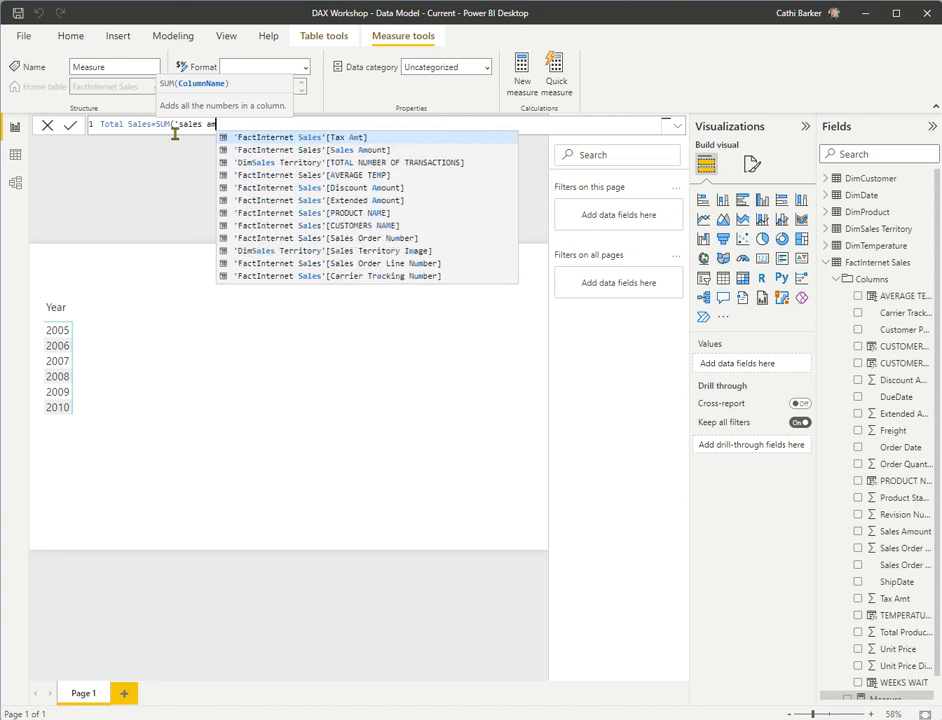
pyautogui.press('Down')
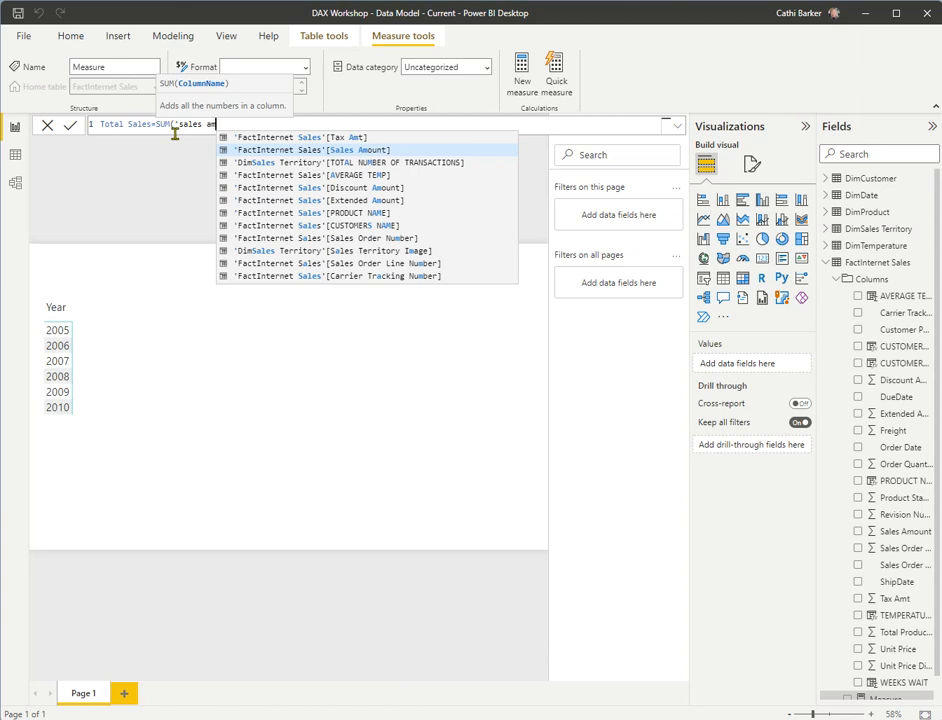
pyautogui.press('Tab')
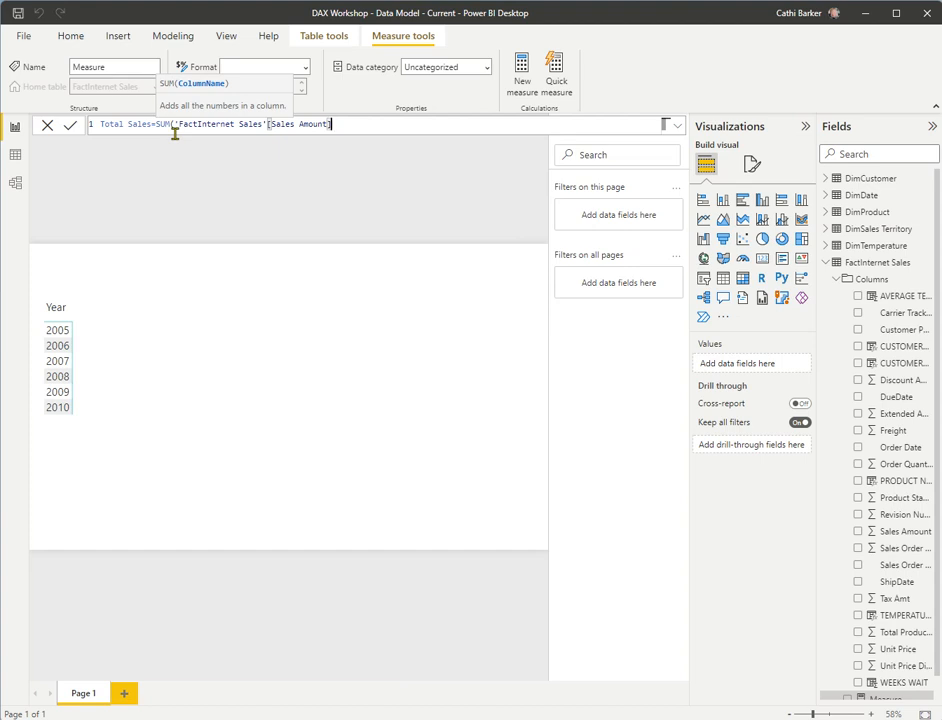
pyautogui.write(')')
pyautogui.press('Return')
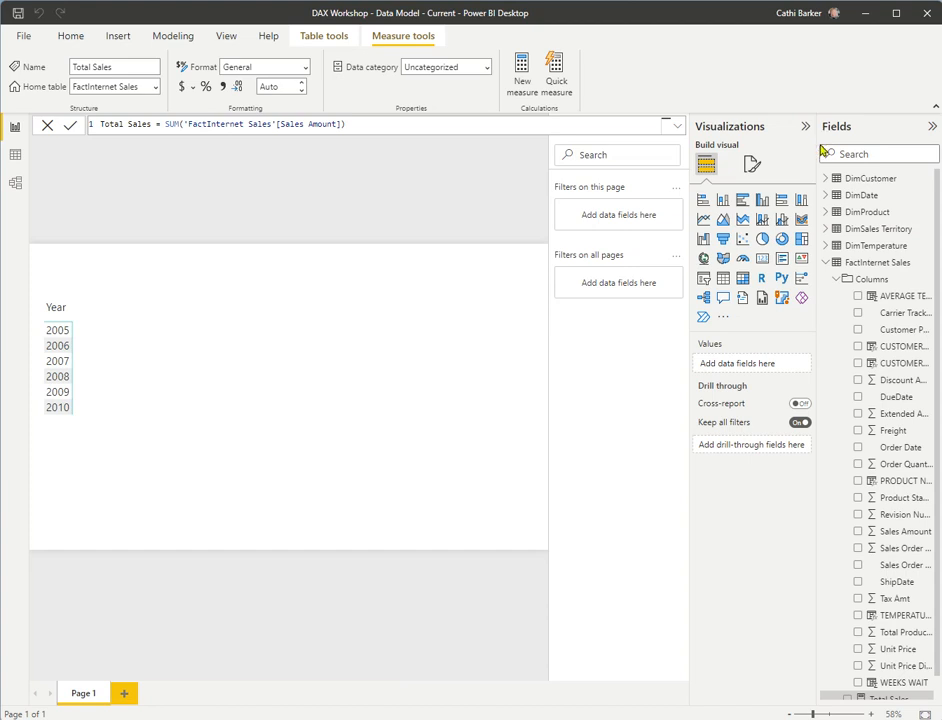
# Step: Widen the field list and collapse the Columns folder of FactInternet Sales
pyautogui.moveTo(816, 145); pyautogui.dragTo(774, 153)
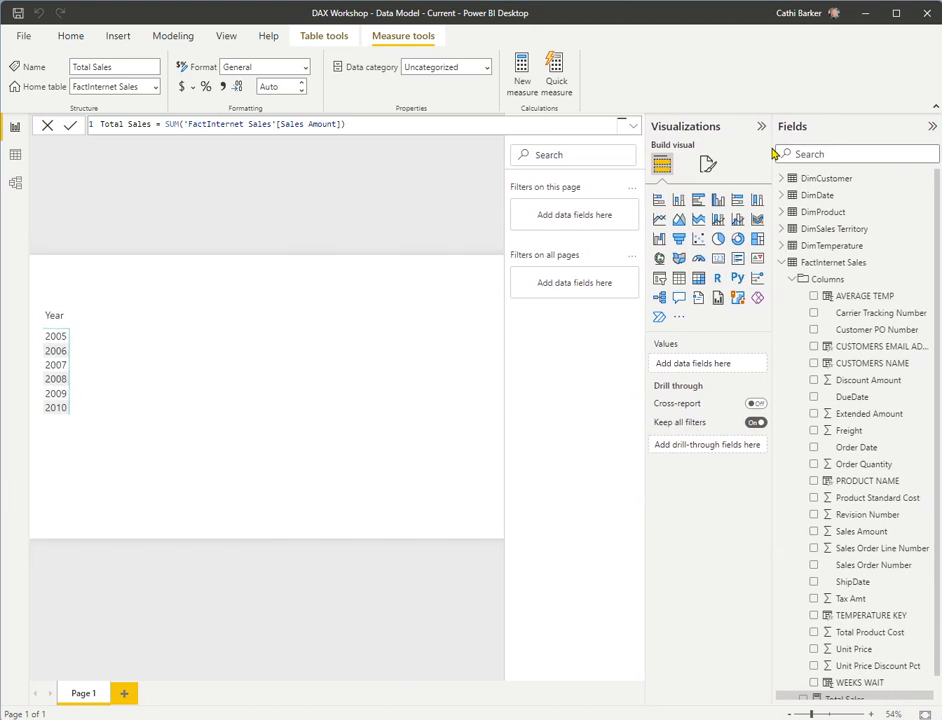
pyautogui.click(791, 281)
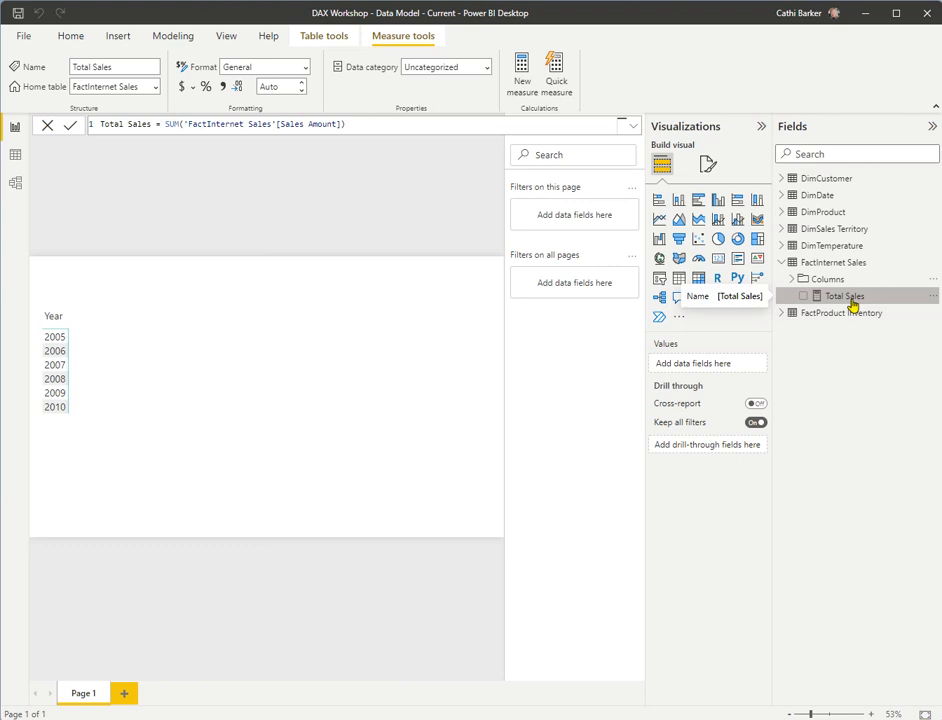
# Step: Format the Total Sales measure as Currency and check the available currency symbols without choosing another one
pyautogui.click(305, 70)
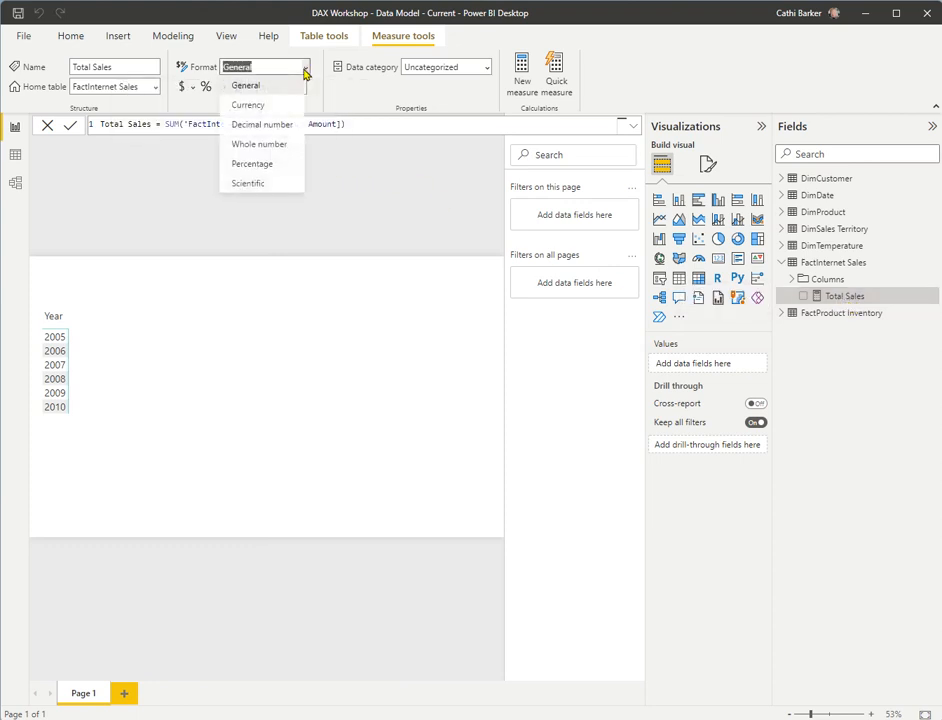
pyautogui.click(264, 107)
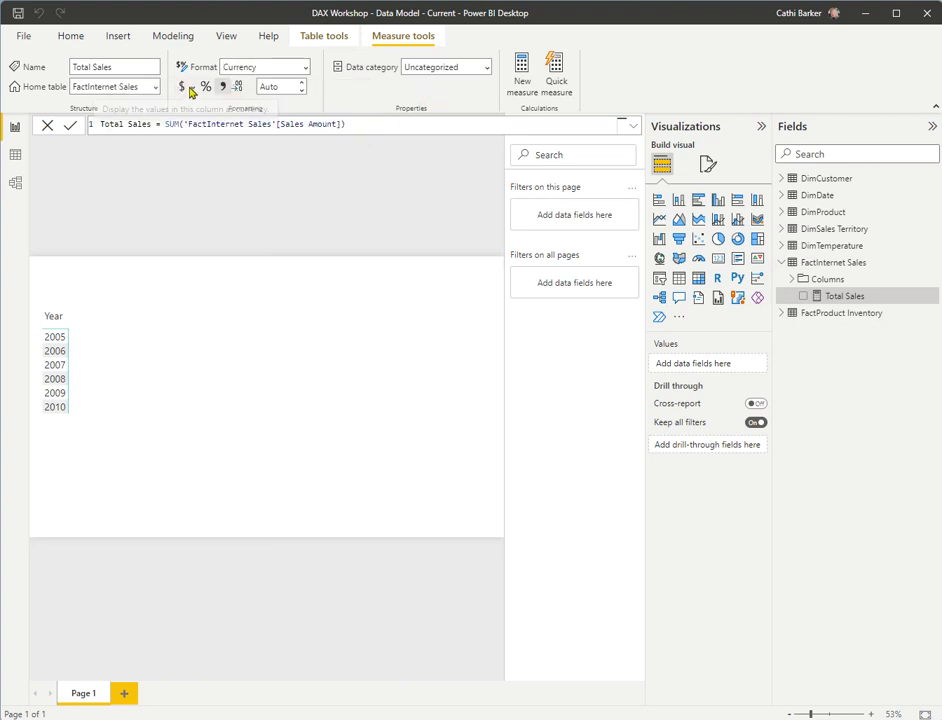
pyautogui.click(194, 88)
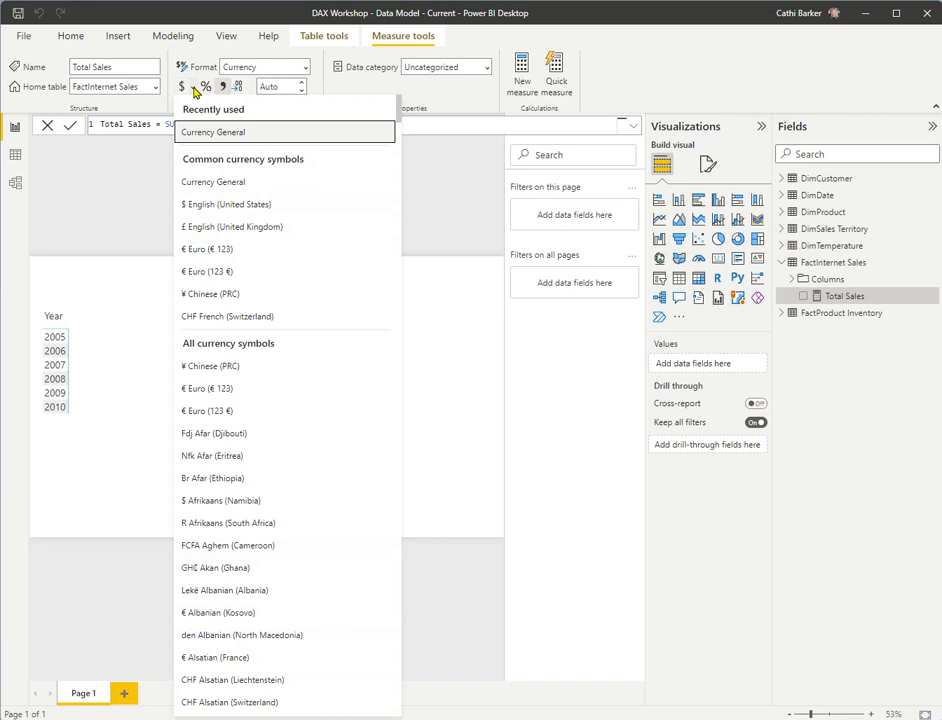
pyautogui.click(195, 88)
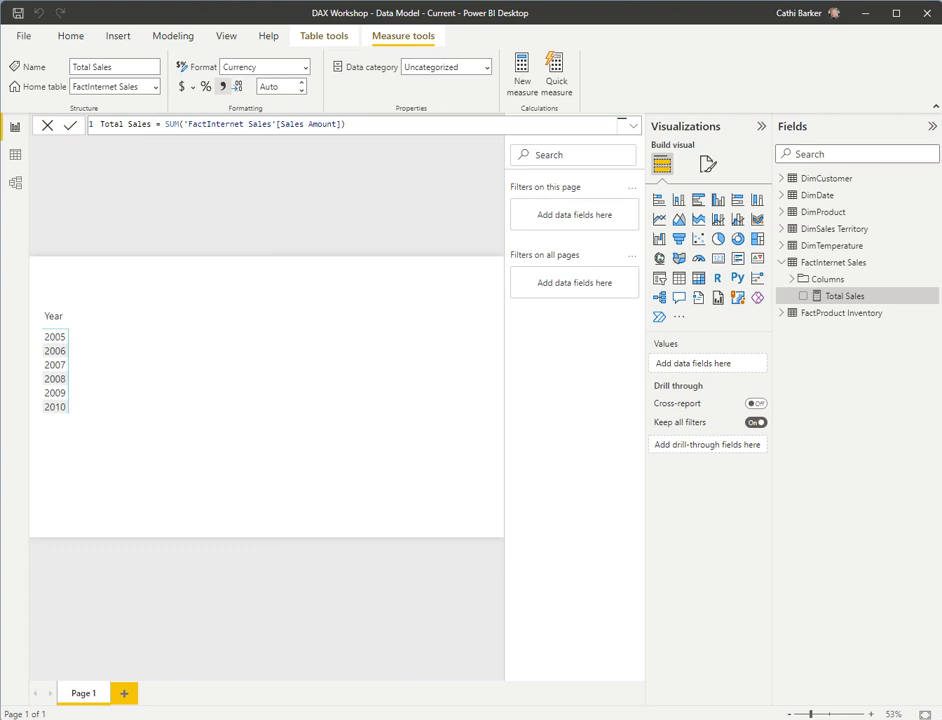
# Step: Create the measure Total Cost = SUM('FactInternet Sales'[Total Product Cost]) in FactInternet Sales and format it as Currency
pyautogui.rightClick(843, 263)
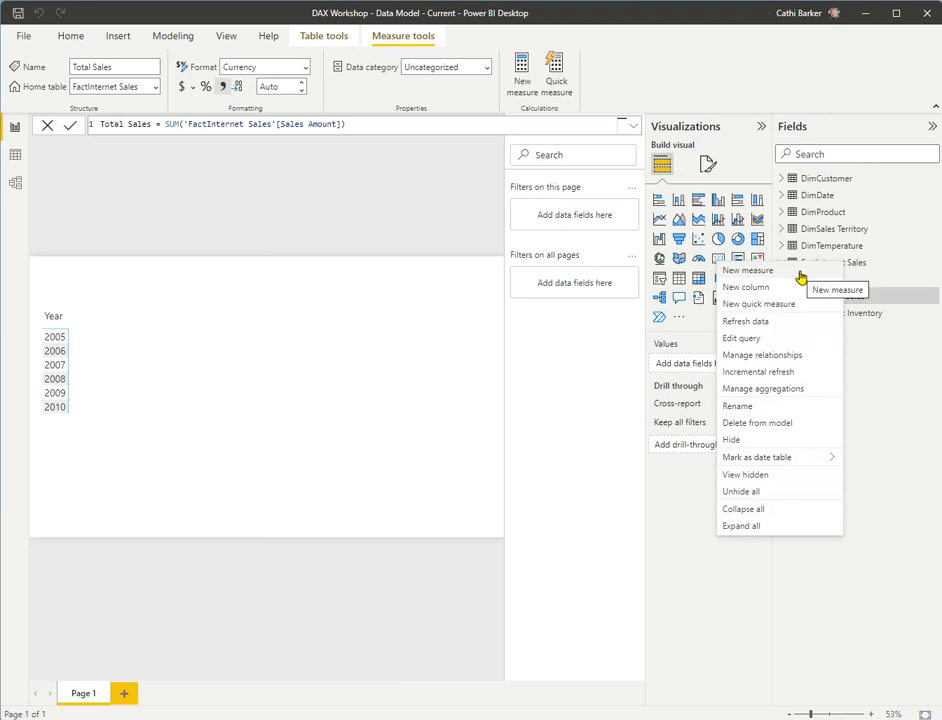
pyautogui.click(799, 274)
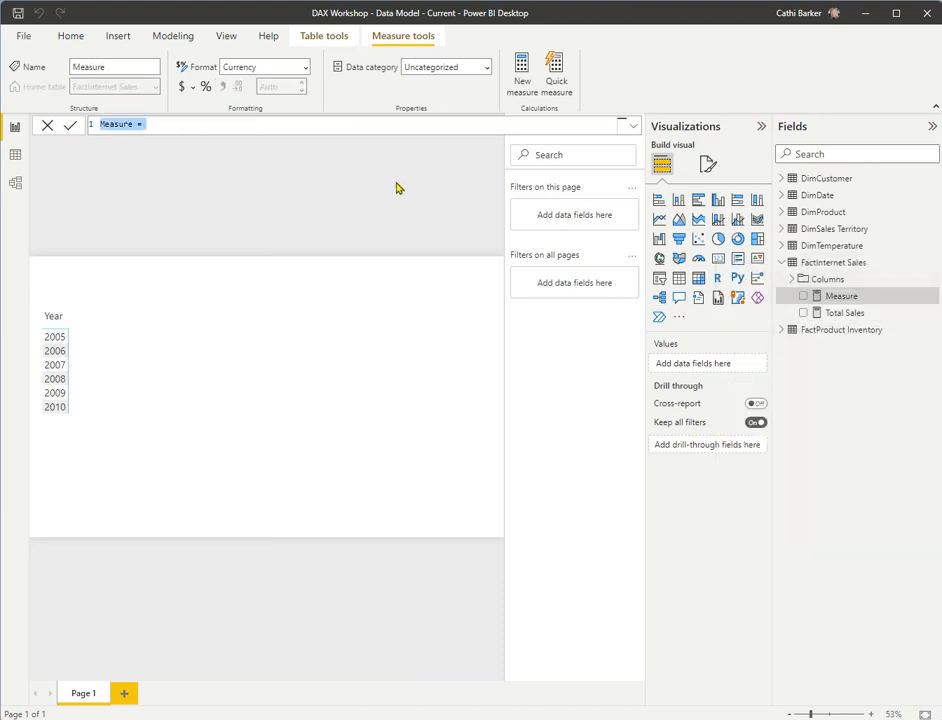
pyautogui.write('Total Cost=SUM(')
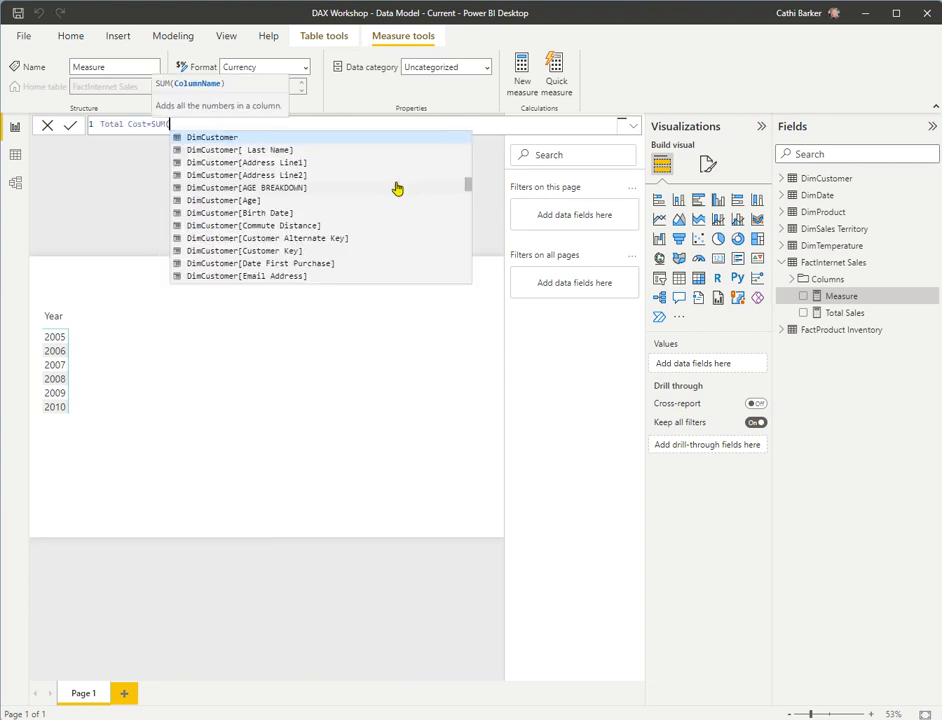
pyautogui.write("'total")
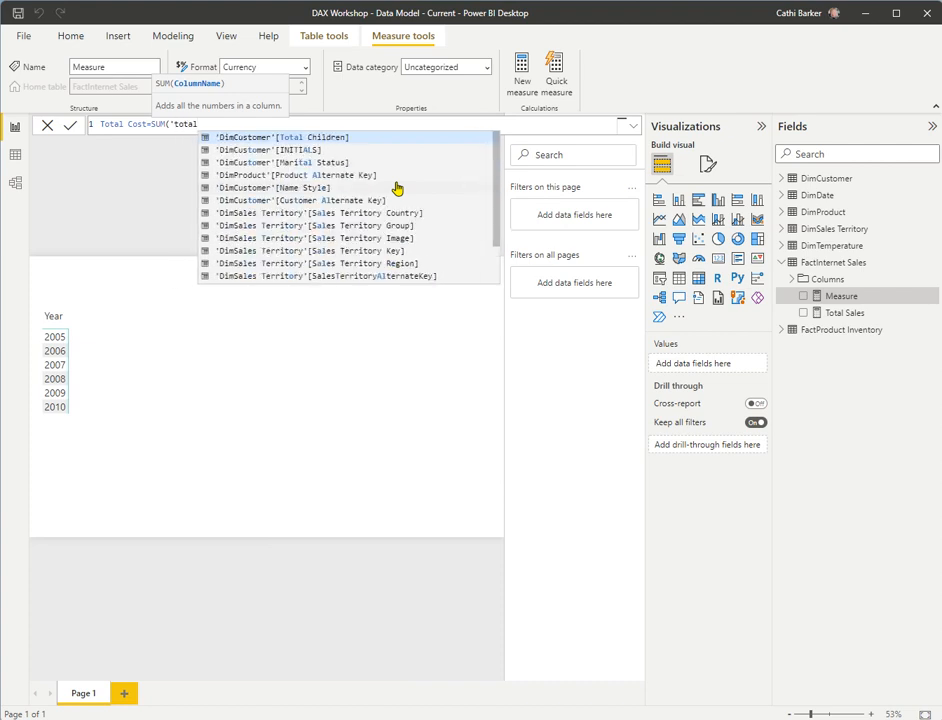
pyautogui.write(' pro')
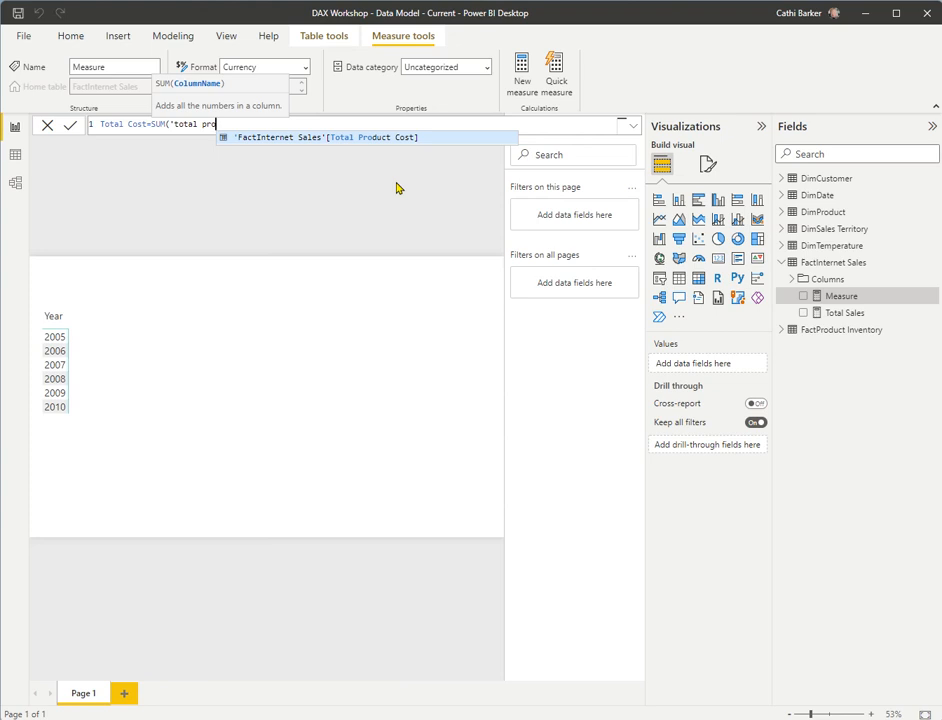
pyautogui.press('Tab')
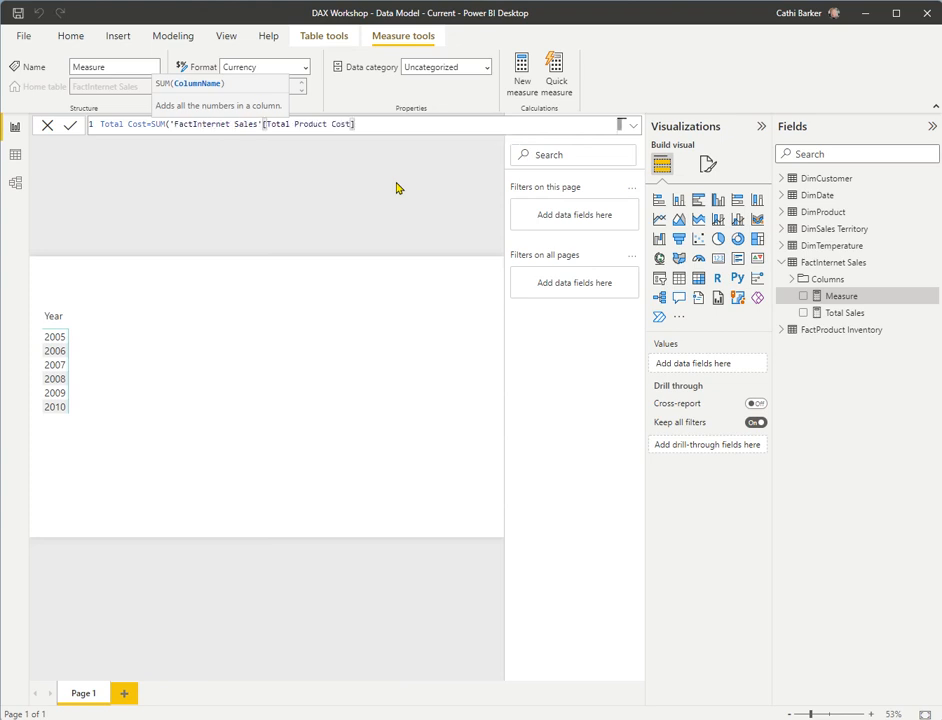
pyautogui.write(')')
pyautogui.press('Return')
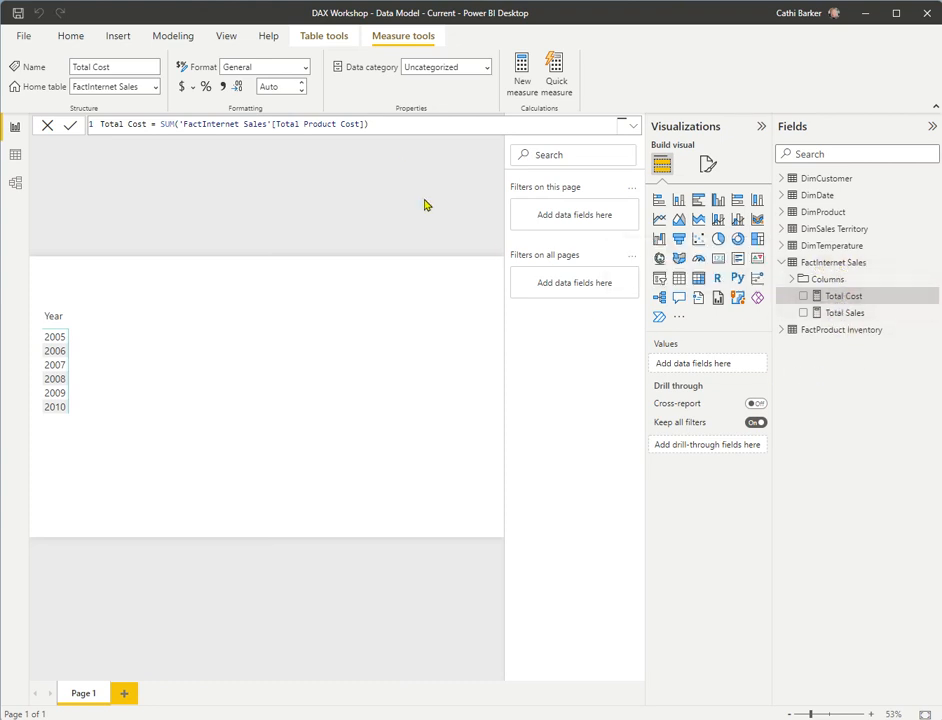
pyautogui.click(306, 69)
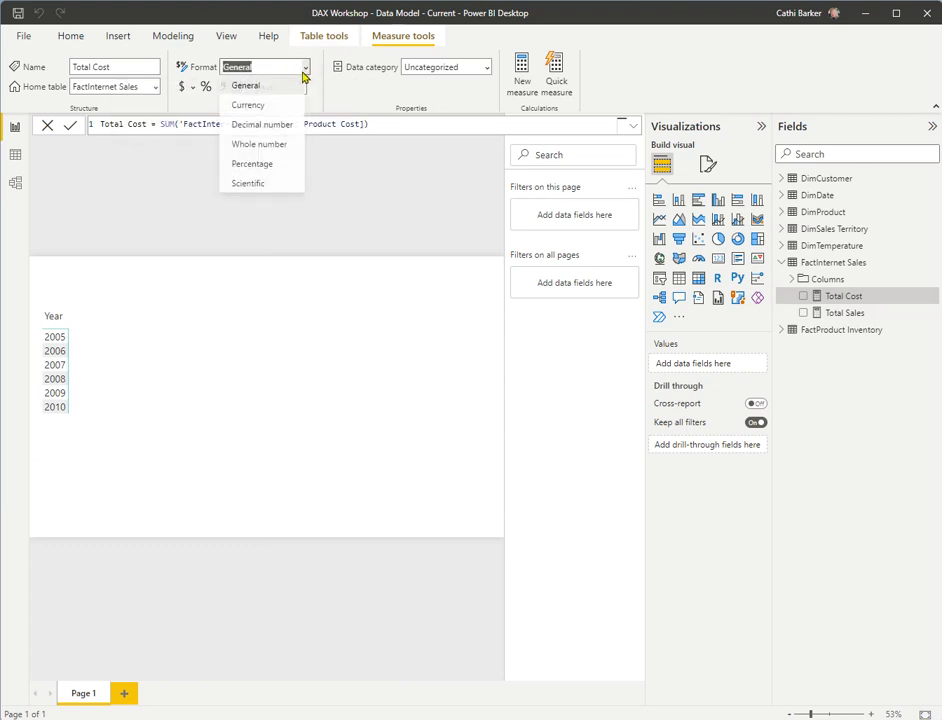
pyautogui.click(267, 105)
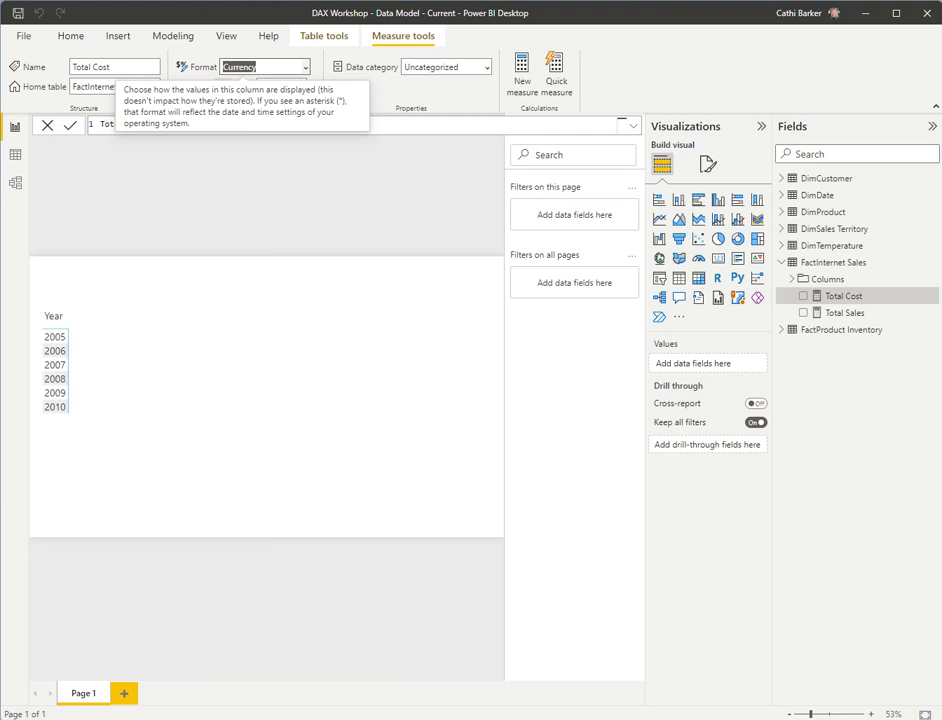
# Step: Create the measure Total Transactons = COUNTROWS('FactInternet Sales') in the FactInternet Sales table
pyautogui.rightClick(858, 263)
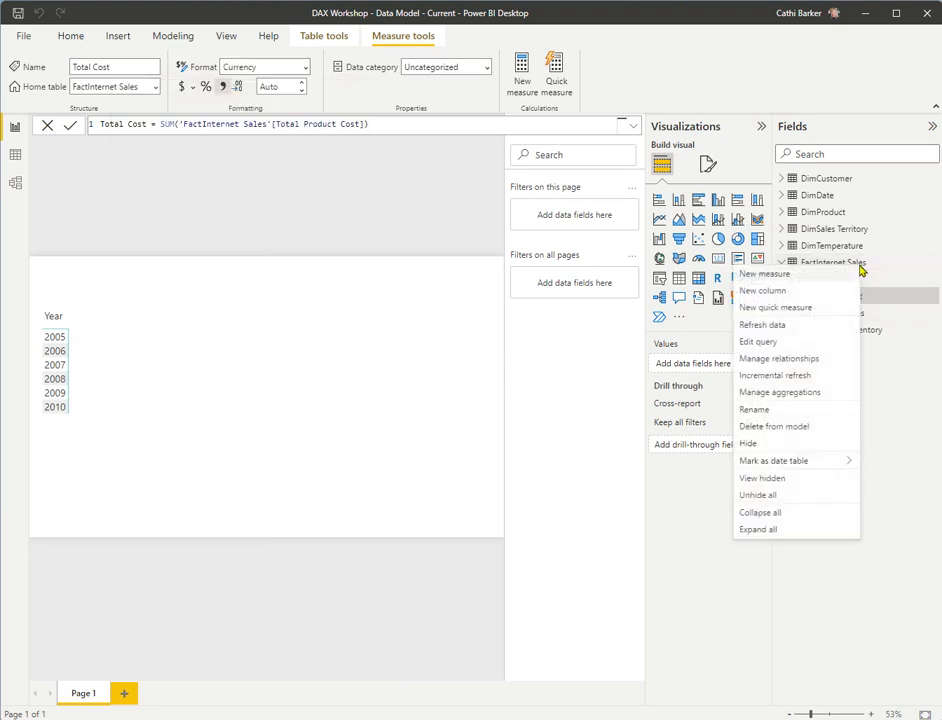
pyautogui.click(813, 278)
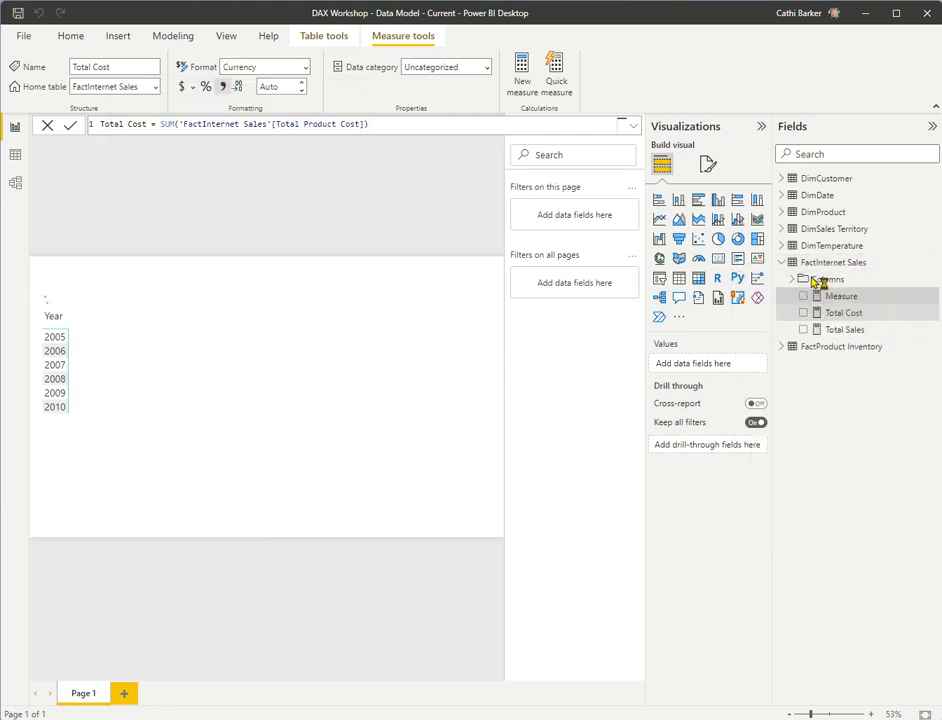
pyautogui.press('BackSpace')
pyautogui.write('Total')
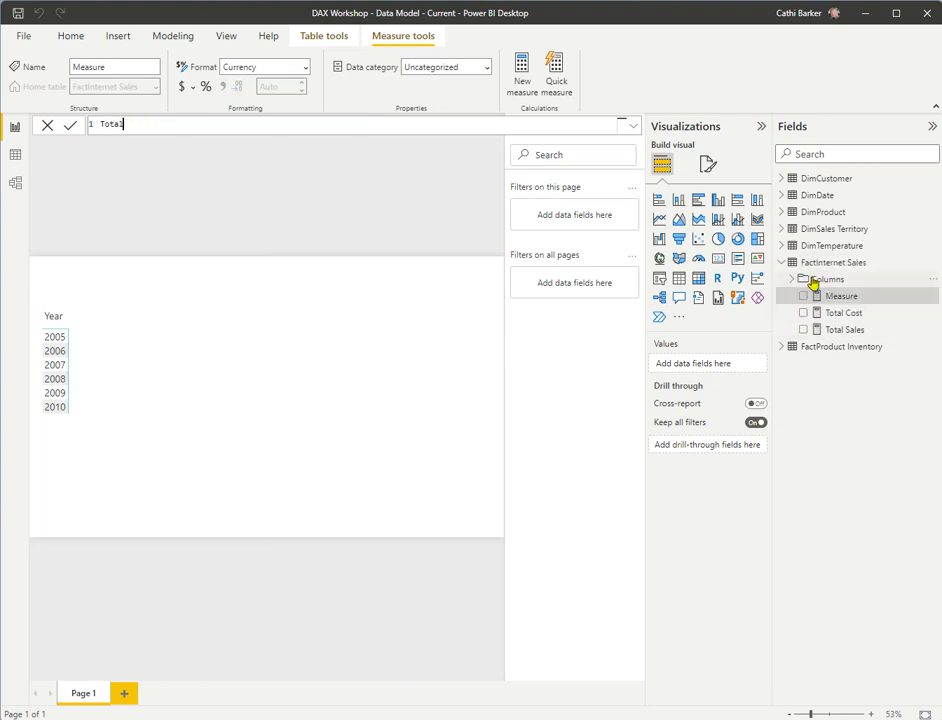
pyautogui.write(' Transactons=count')
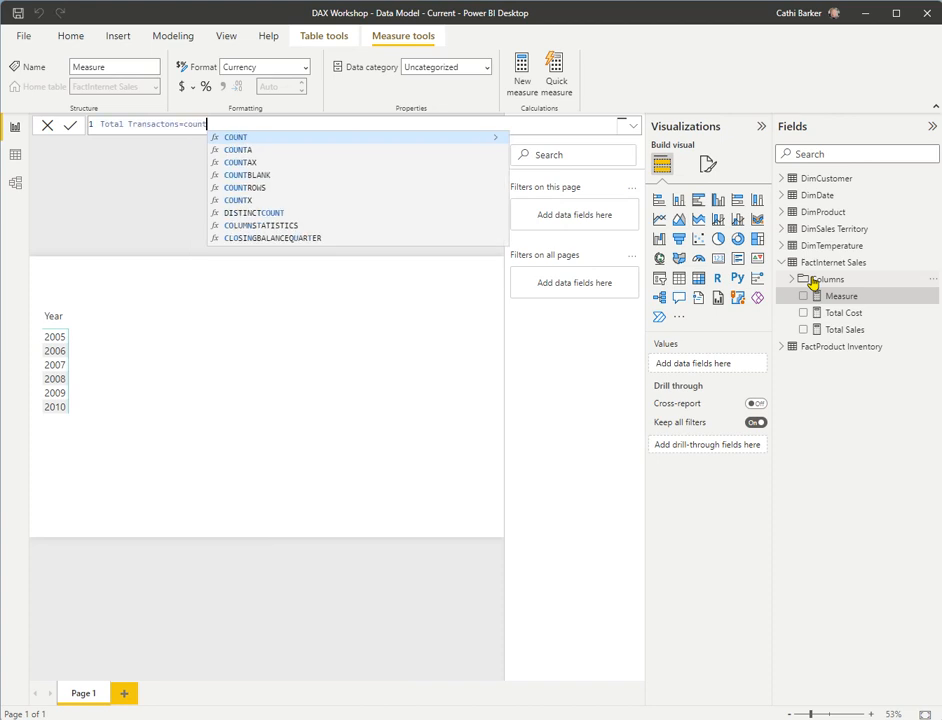
pyautogui.write('rows')
pyautogui.press('Tab')
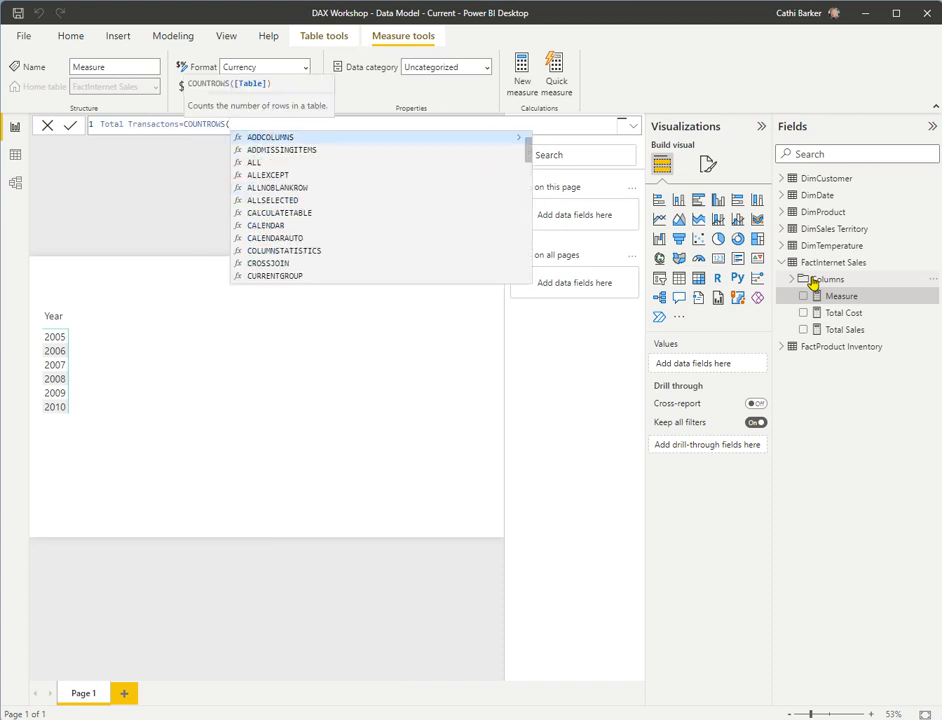
pyautogui.write("'")
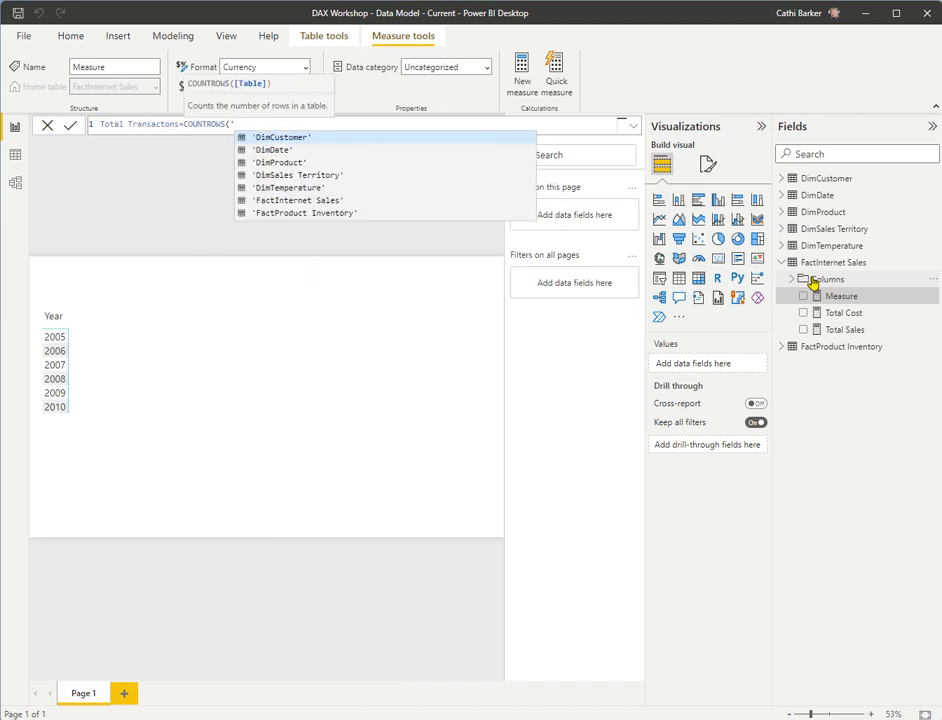
pyautogui.press('Down')
pyautogui.press('Down')
pyautogui.press('Down')
pyautogui.press('Down')
pyautogui.press('Down')
pyautogui.press('Down')
pyautogui.press('Up')
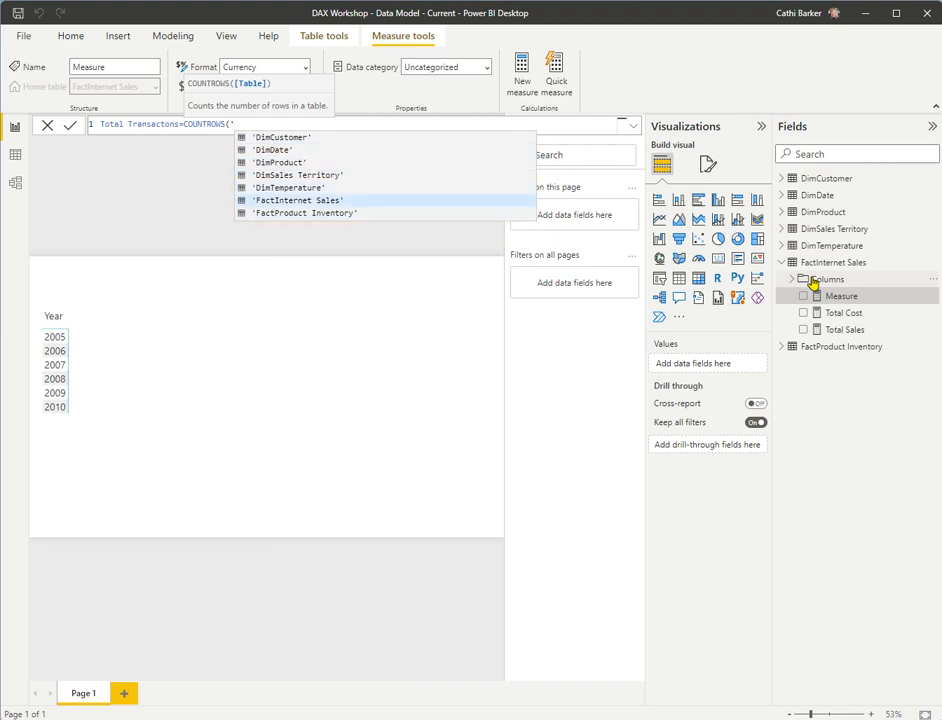
pyautogui.press('Tab')
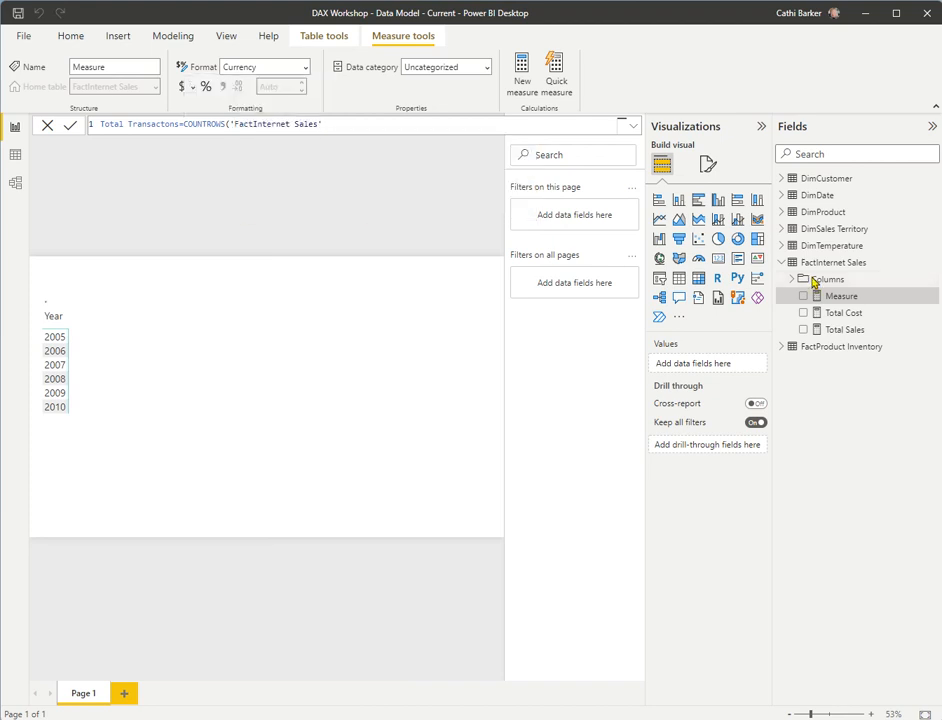
pyautogui.press('Return')
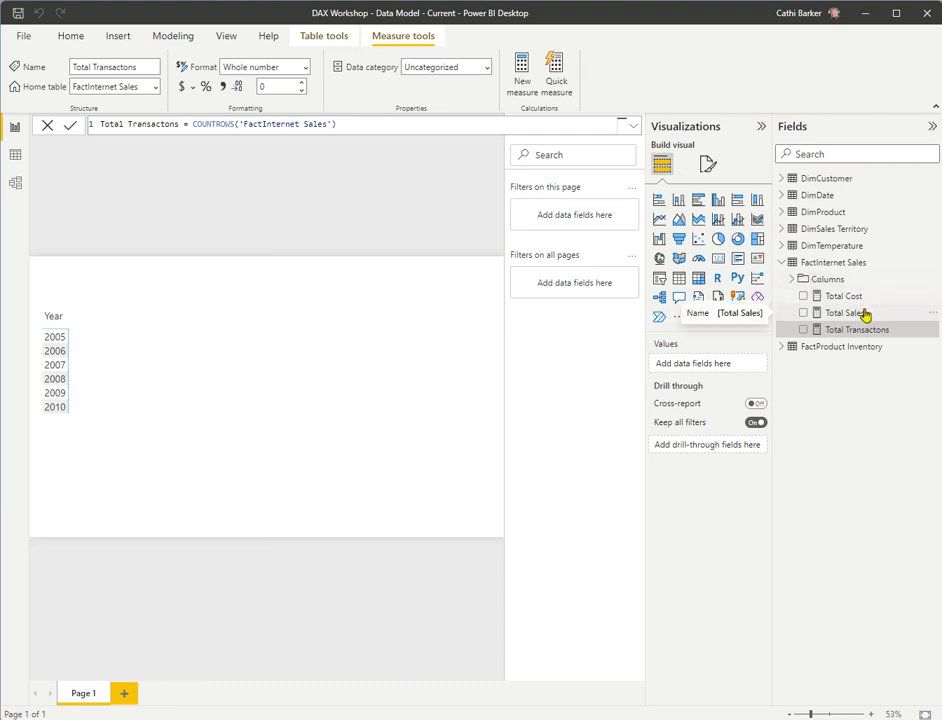
# Step: Create the measure Profit = [Total Sales]-[Total Cost] in FactInternet Sales and format it as Currency
pyautogui.rightClick(849, 267)
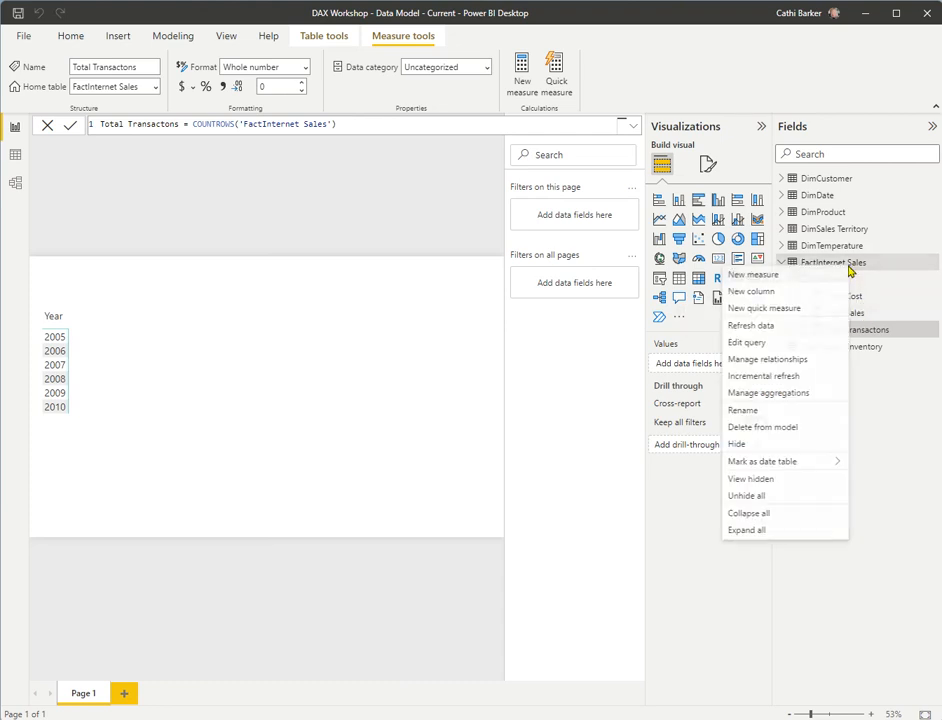
pyautogui.click(825, 279)
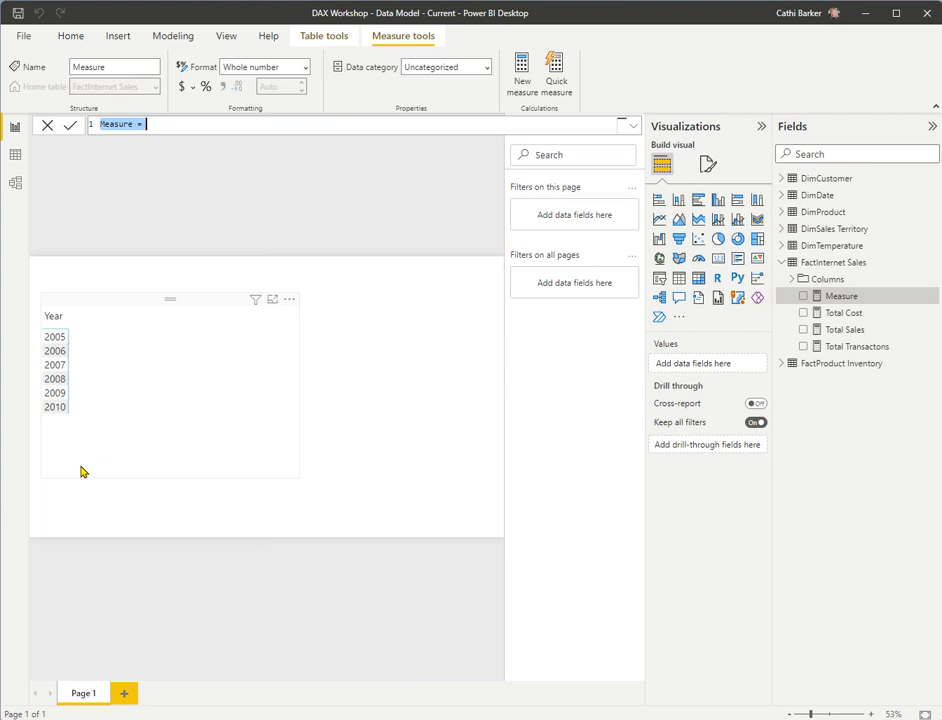
pyautogui.write('Profit=[')
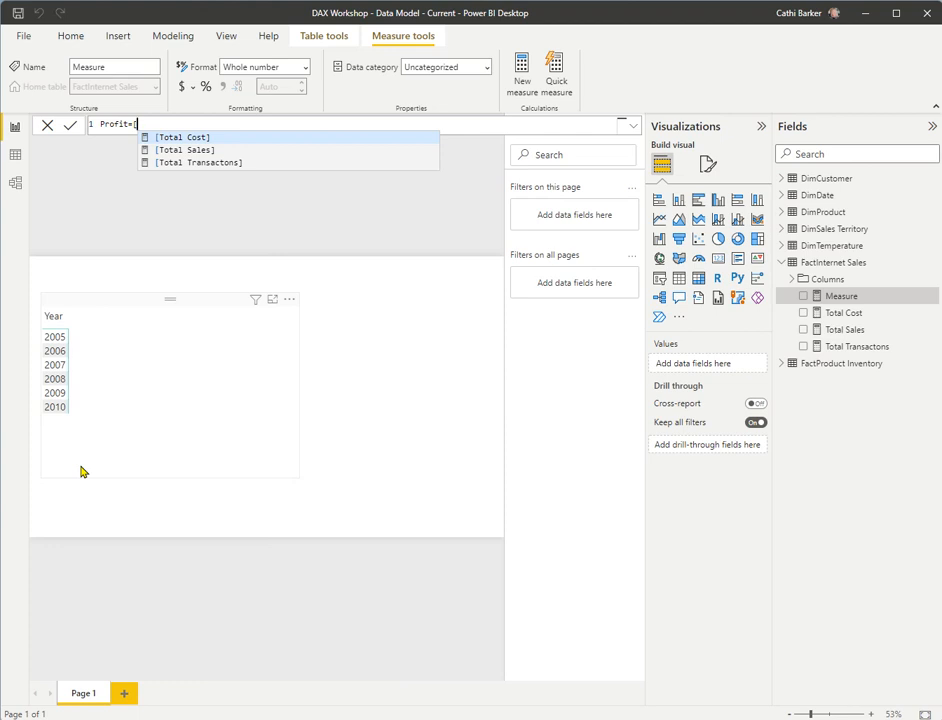
pyautogui.press('Down')
pyautogui.press('Tab')
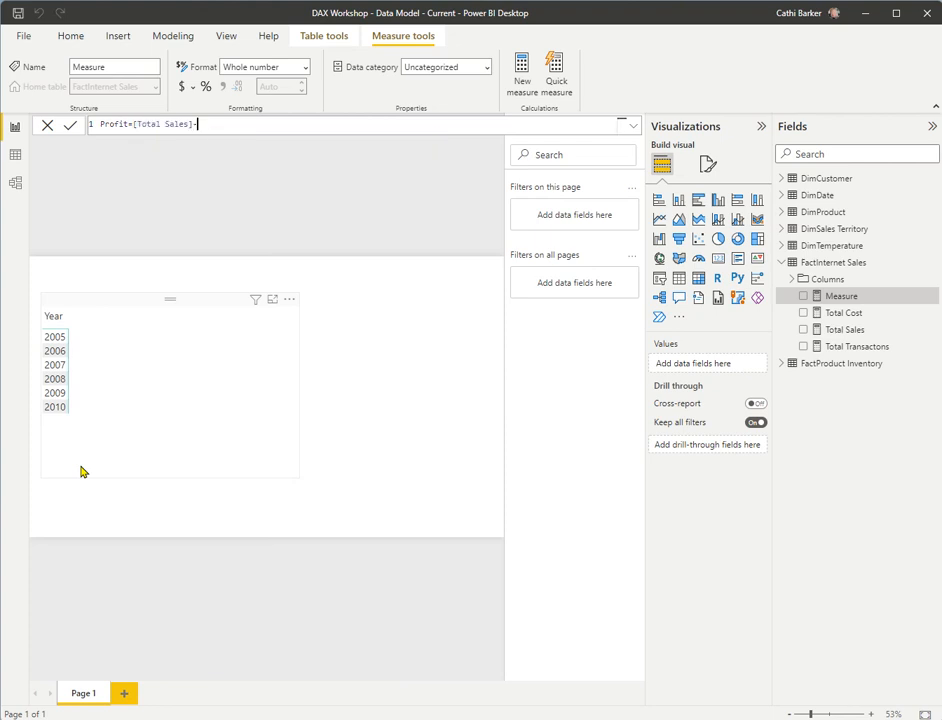
pyautogui.write('-[')
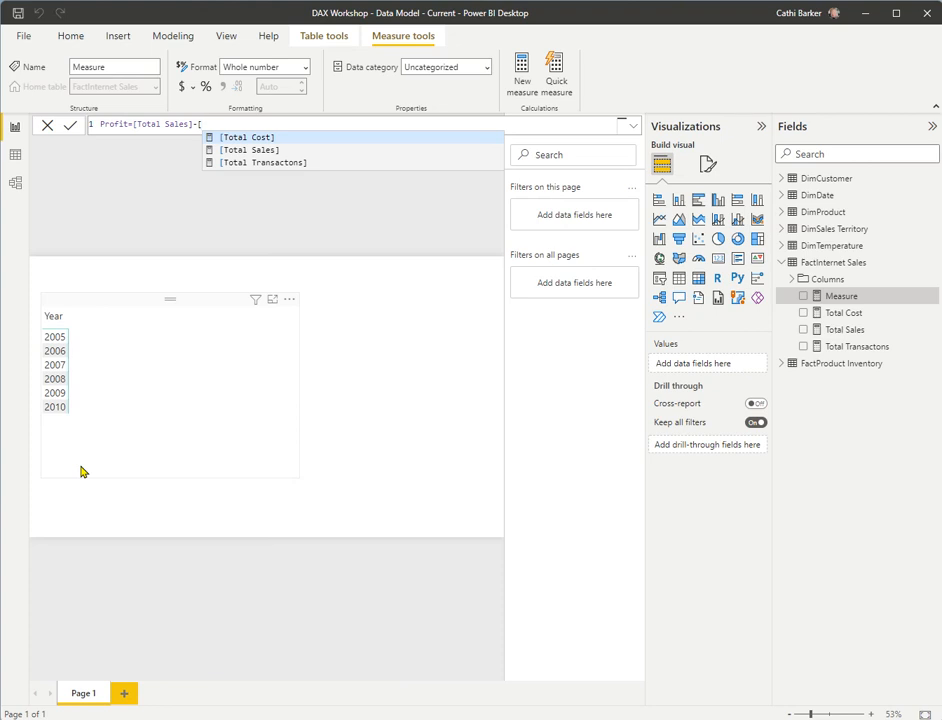
pyautogui.press('Tab')
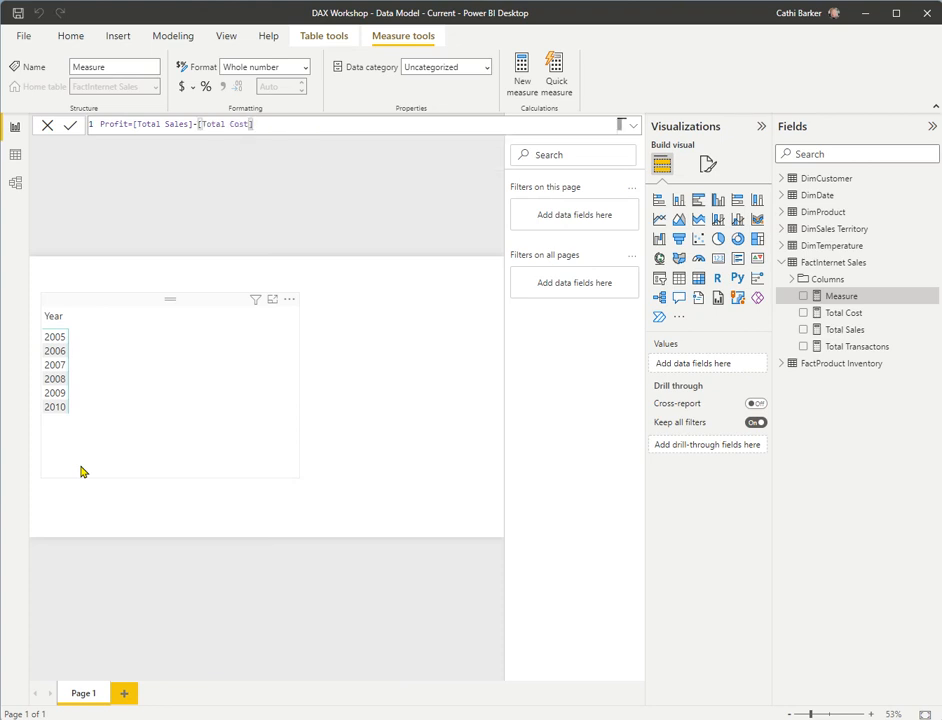
pyautogui.press('Return')
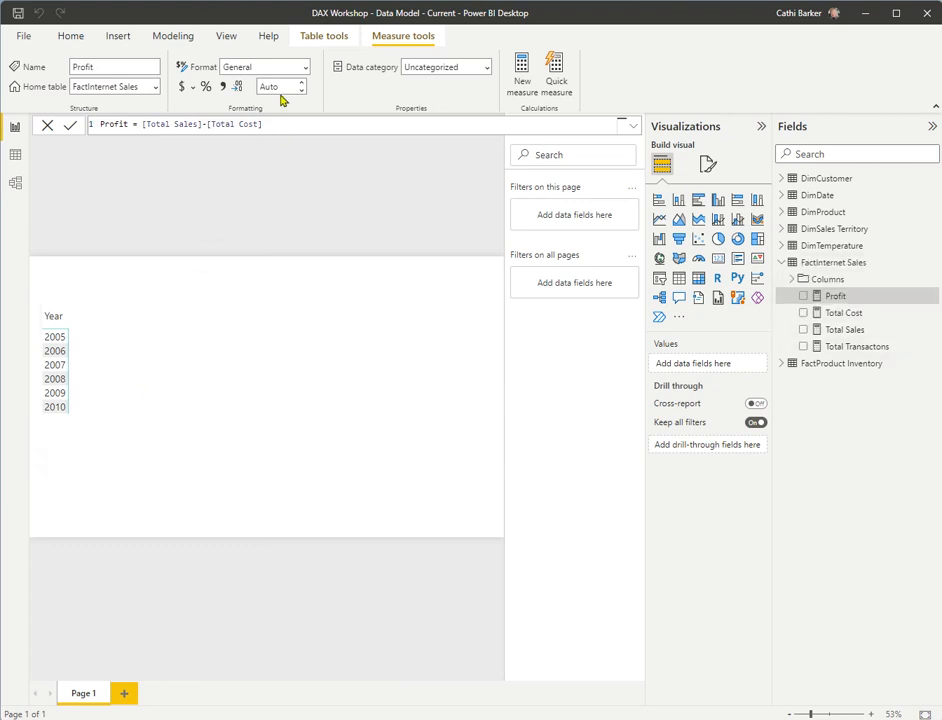
pyautogui.click(305, 68)
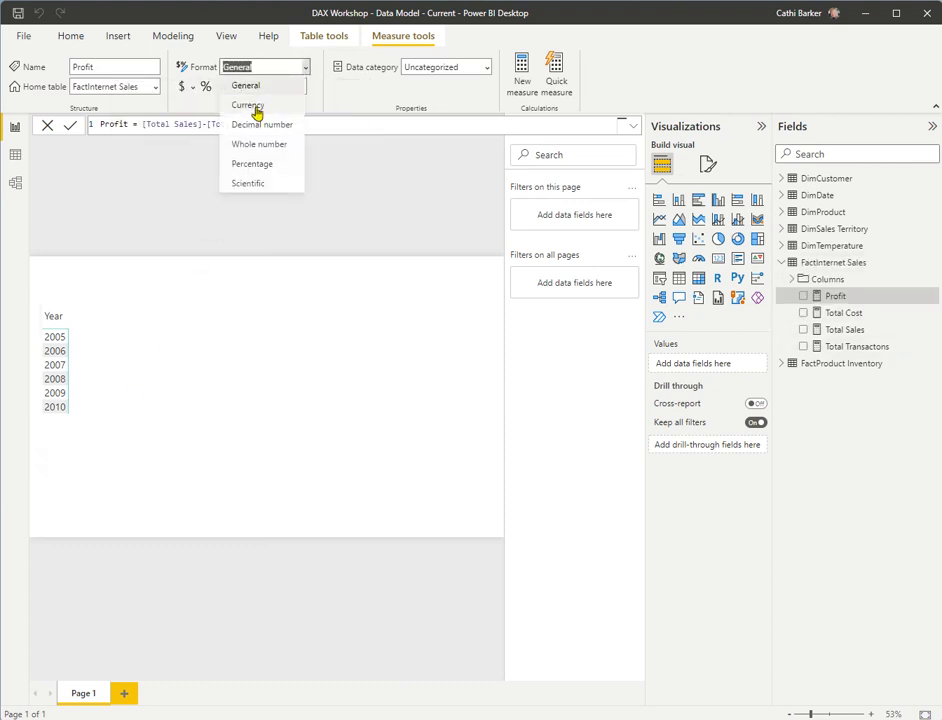
pyautogui.click(256, 105)
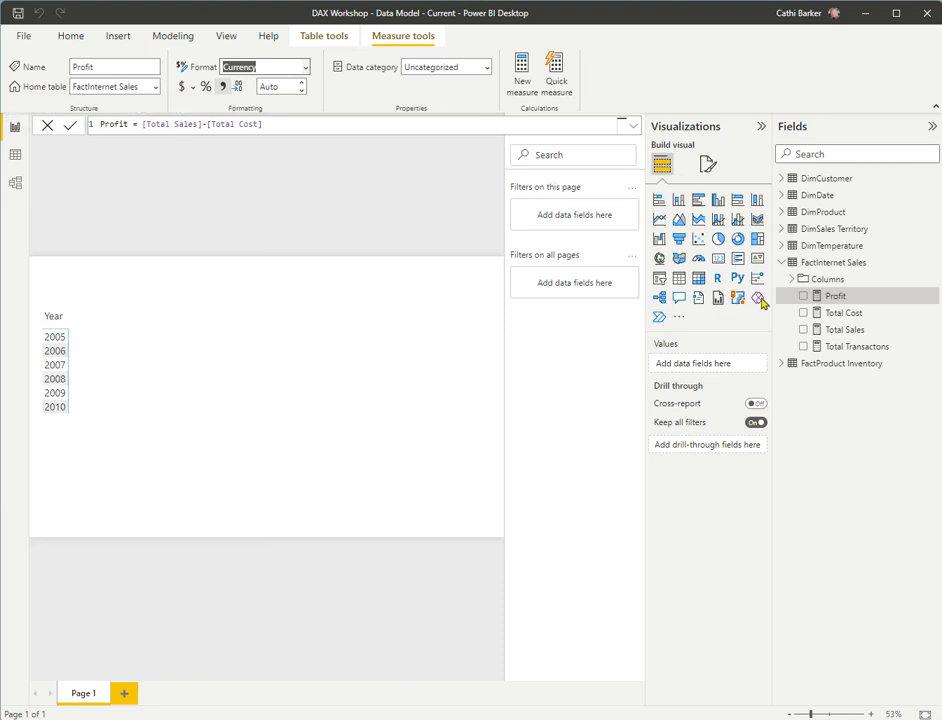
# Step: Review the formulas and home tables of the Total Cost, Total Sales and Total Transactons measures
pyautogui.click(830, 314)
pyautogui.click(840, 330)
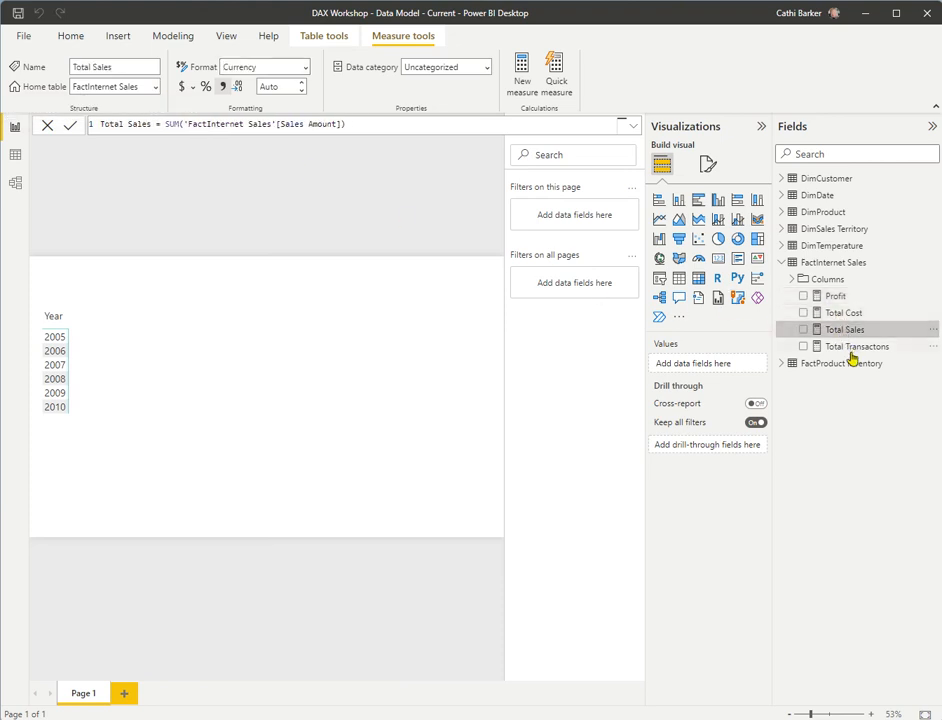
pyautogui.click(792, 347)
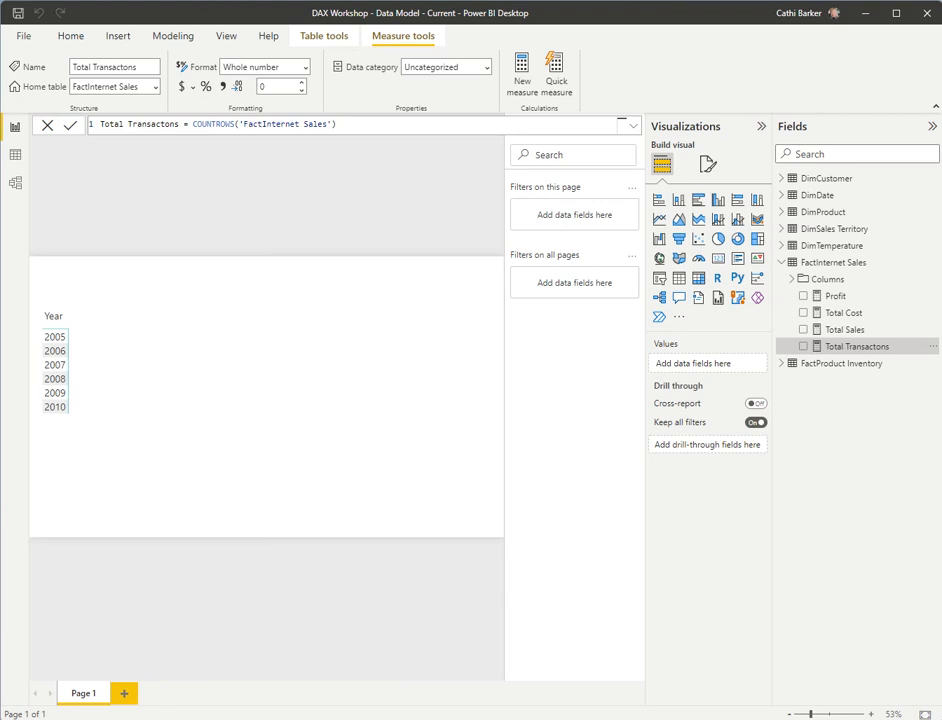
# Step: Set the home table of the Total Transactons measure to DimCustomer and locate the measure among that table's fields
pyautogui.click(155, 88)
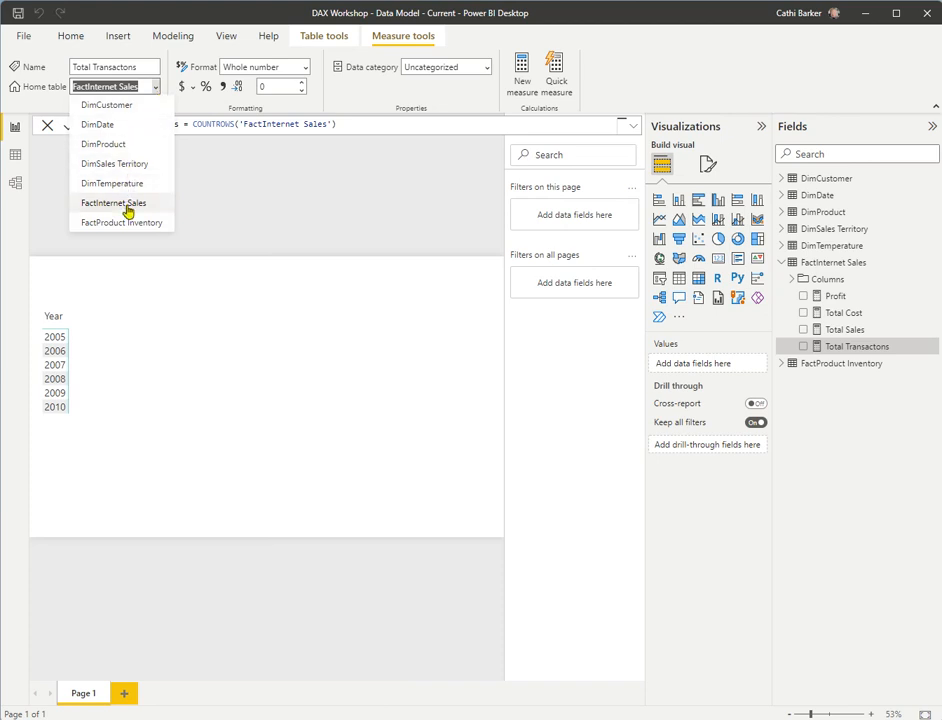
pyautogui.press('Escape')
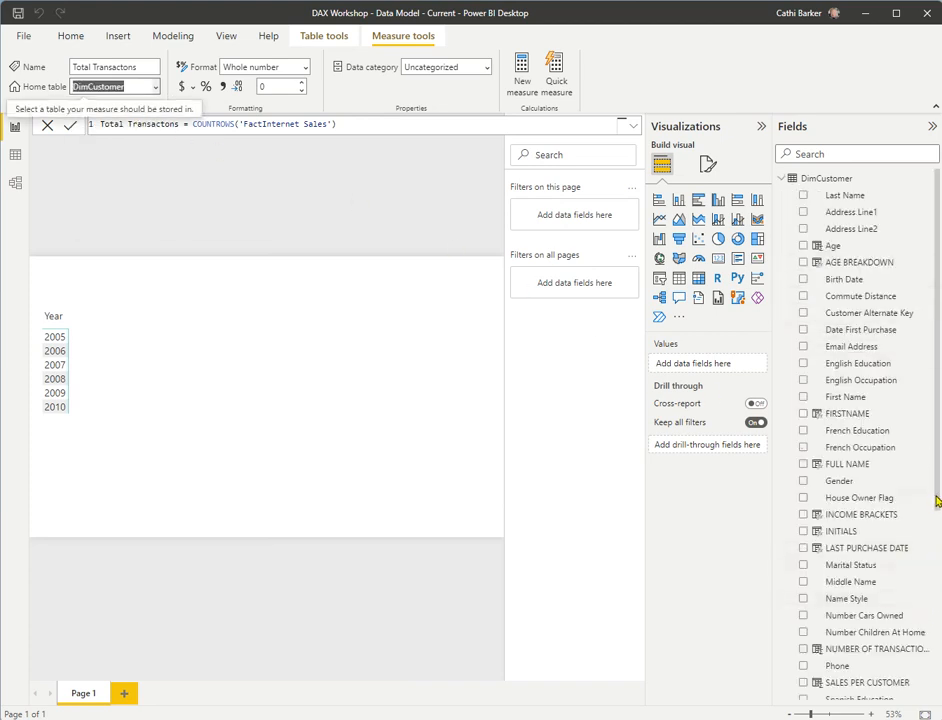
pyautogui.moveTo(937, 506); pyautogui.dragTo(939, 674)
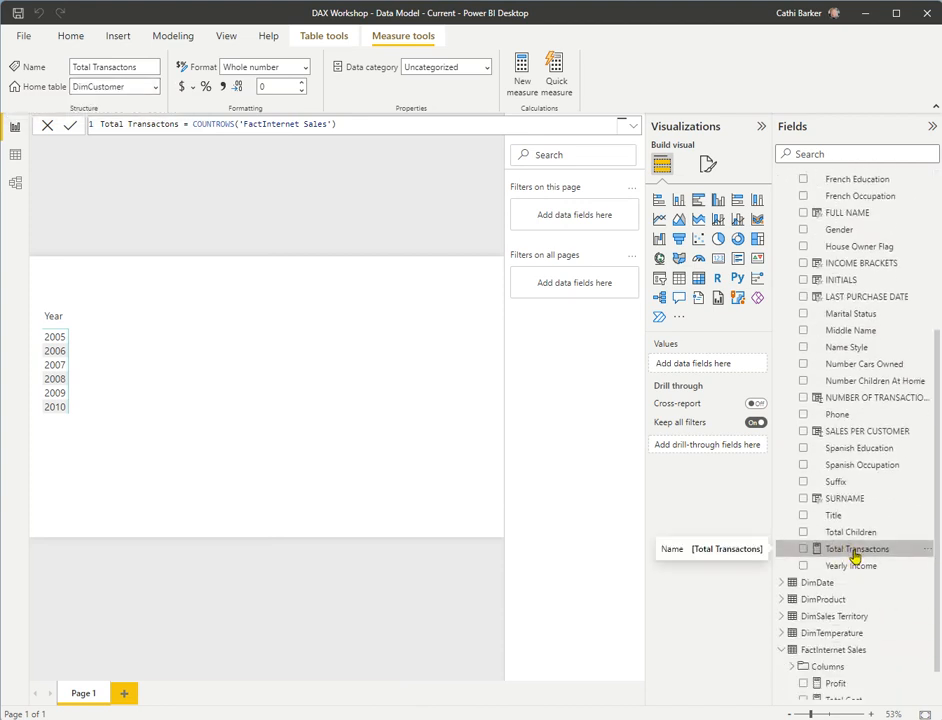
# Step: Set the home table of Total Transactons back to FactInternet Sales and collapse the DimCustomer table's field list
pyautogui.click(156, 88)
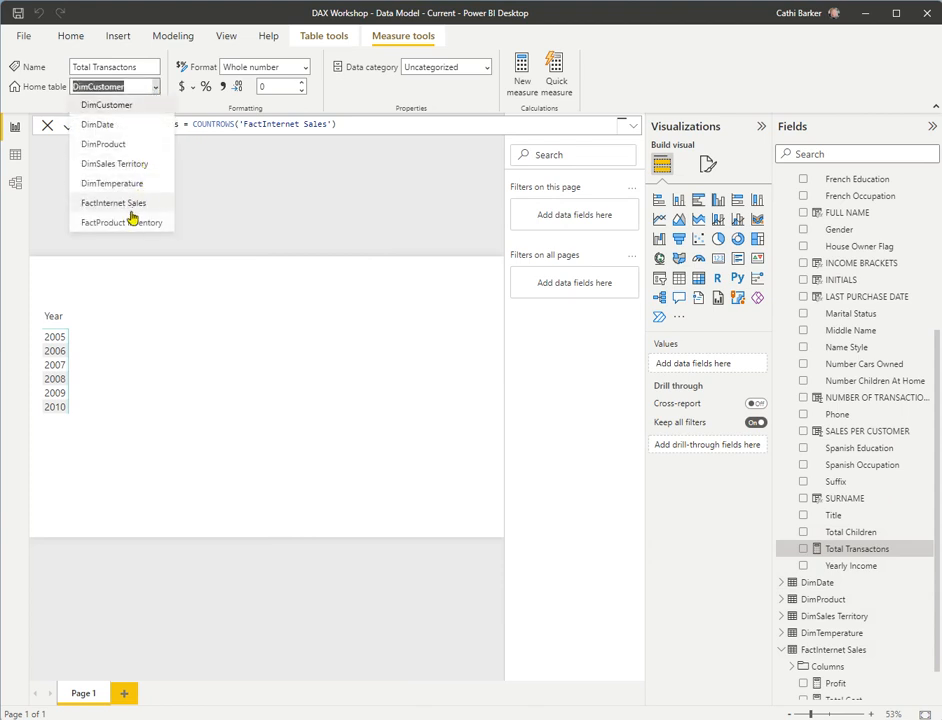
pyautogui.click(131, 211)
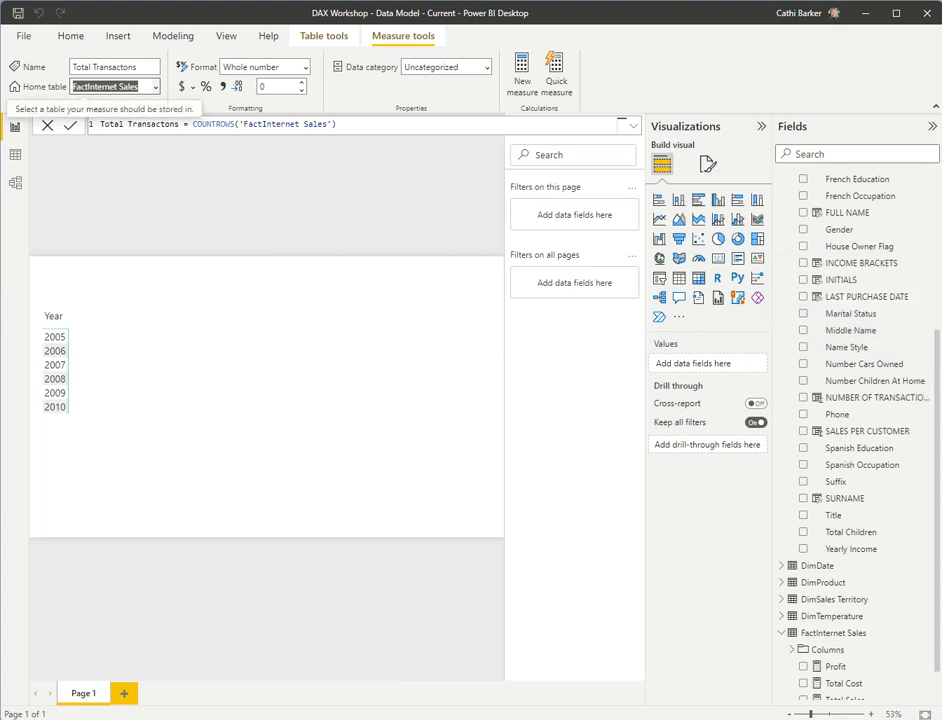
pyautogui.moveTo(938, 385); pyautogui.dragTo(938, 210)
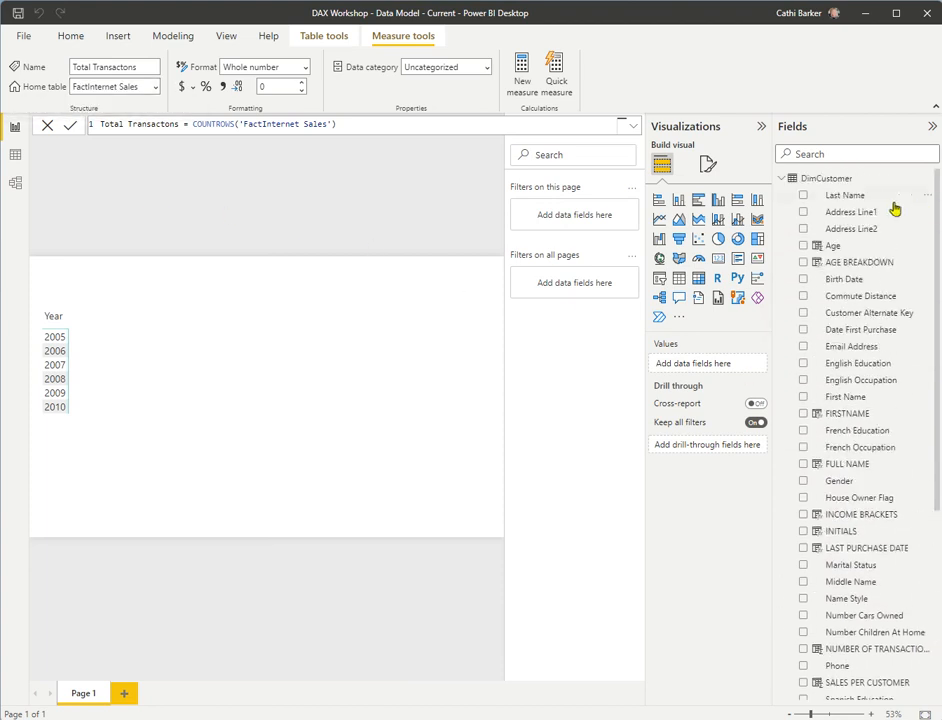
pyautogui.click(781, 181)
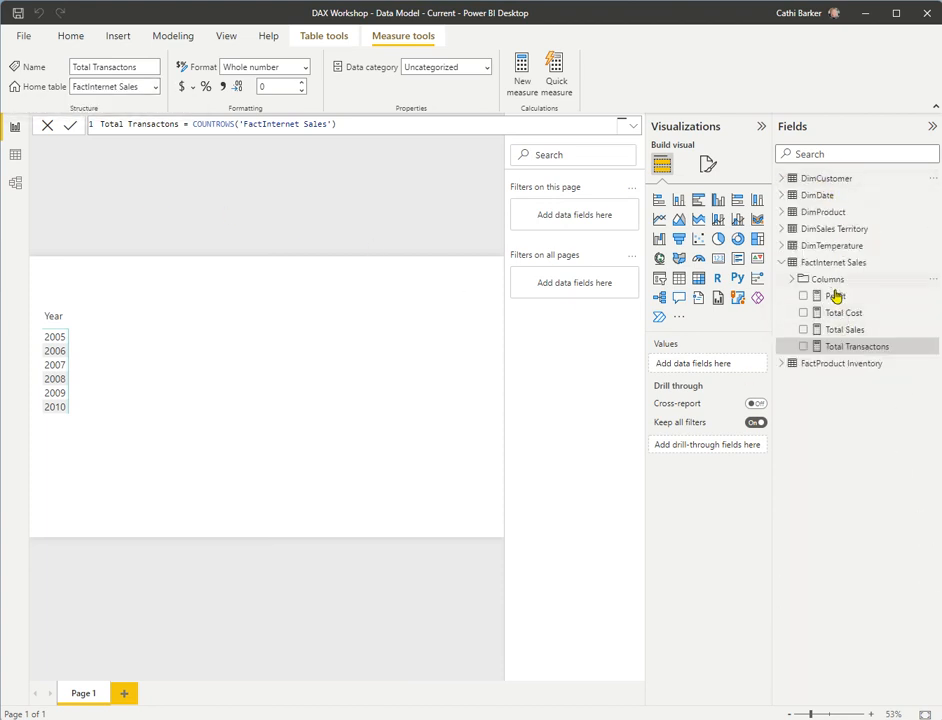